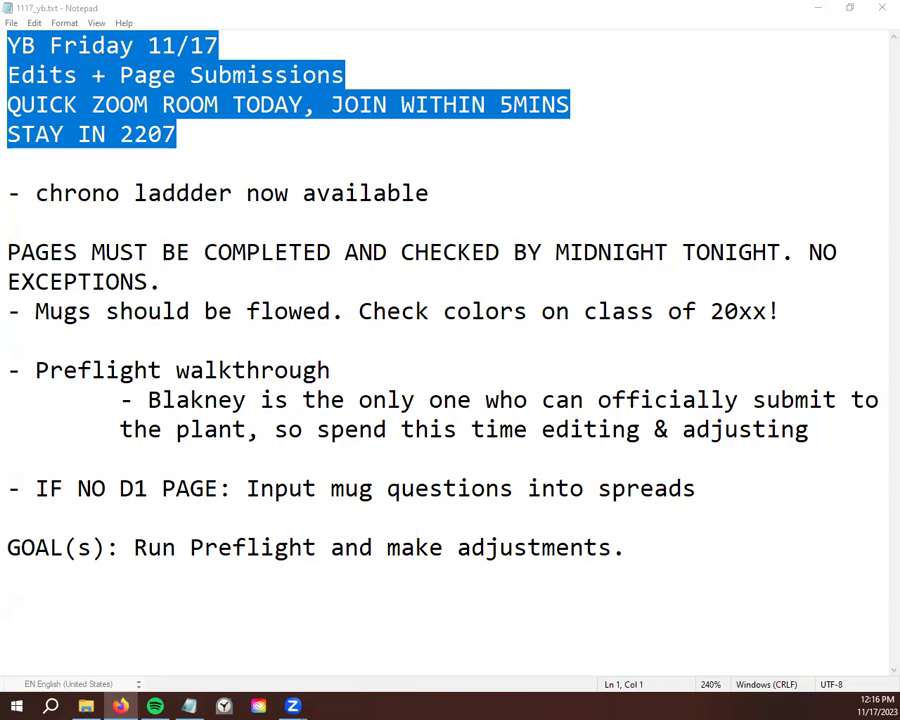
Step: Switch from the Notepad yearbook notes to the Yearbook Avenue dashboard in Firefox
key("alt+Tab")
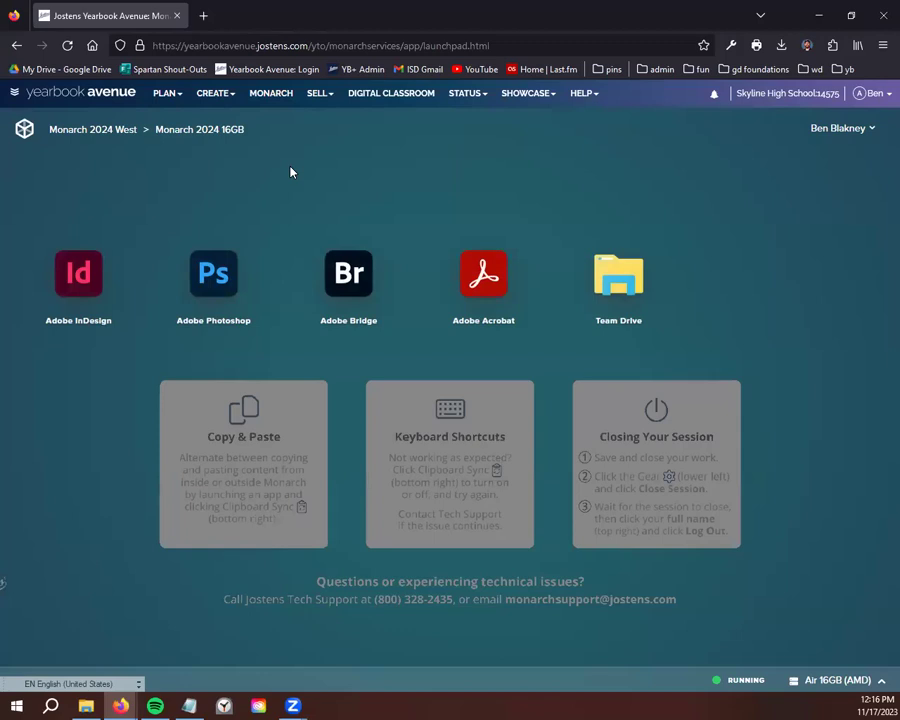
Step: Launch an Adobe InDesign session from Monarch and bring up the YB Friday 11/17 announcement tab
left_click(85, 278)
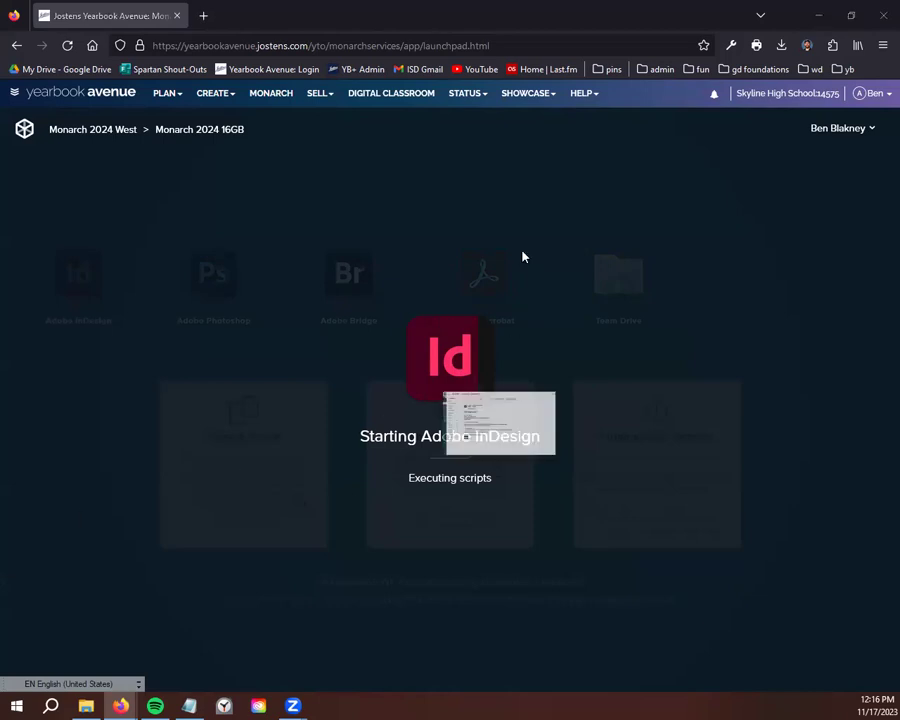
key("ctrl+shift+t")
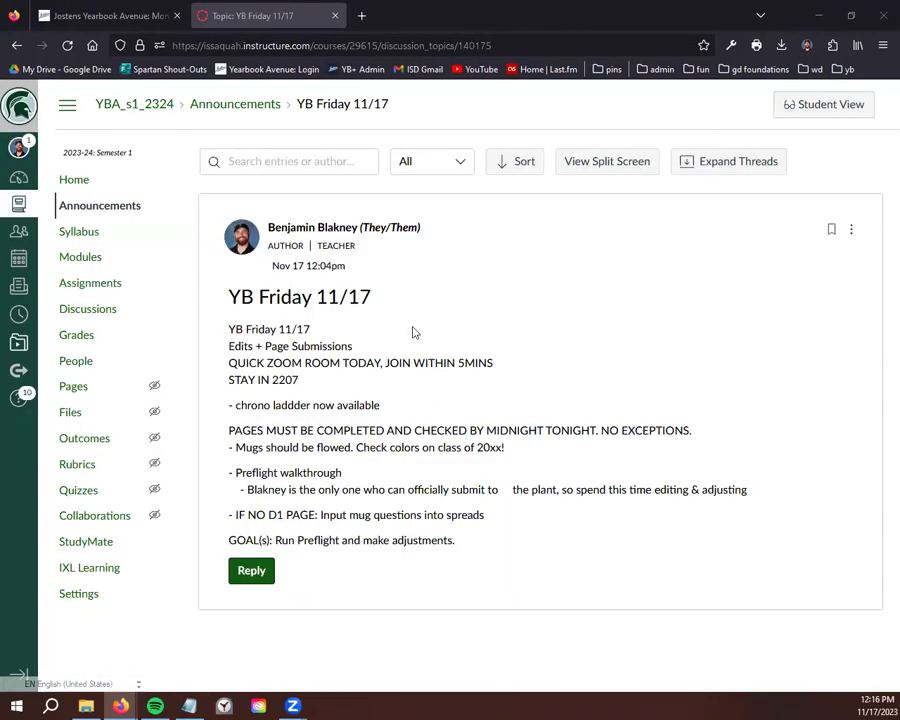
Step: Highlight the chrono ladder line and pull the 23-24 Yearbook Ladder sheet tab into this window
triple_click(394, 298)
left_click(402, 363)
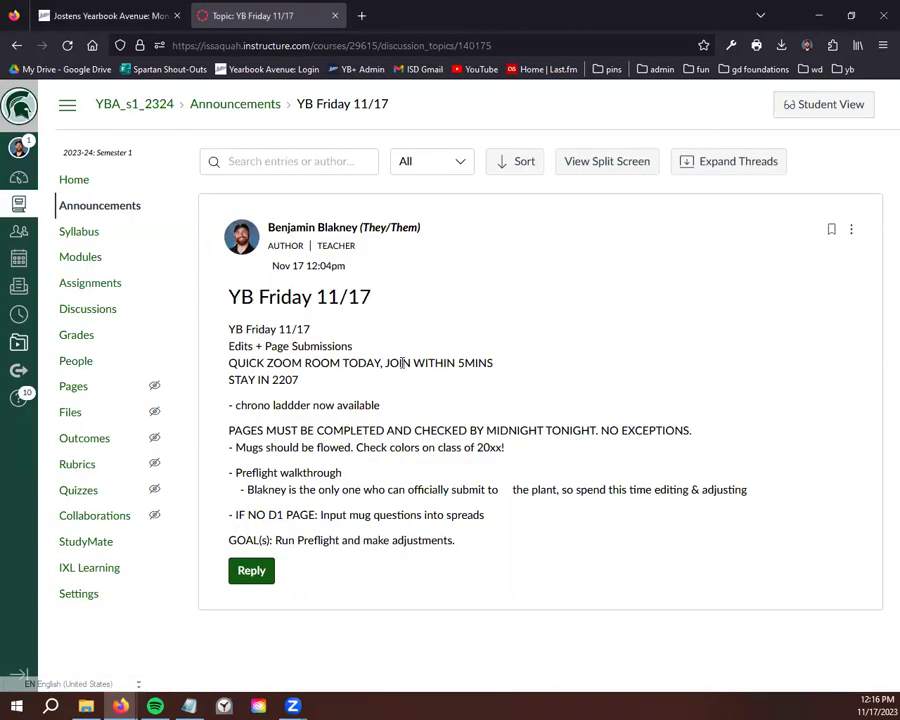
triple_click(406, 407)
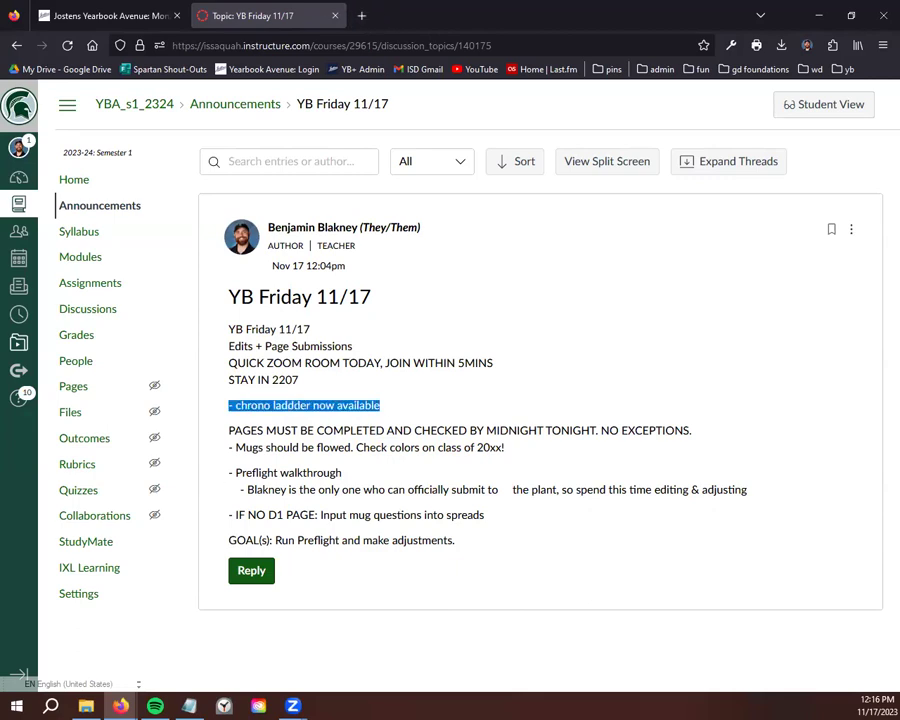
left_click_drag(260, 2, 375, 8)
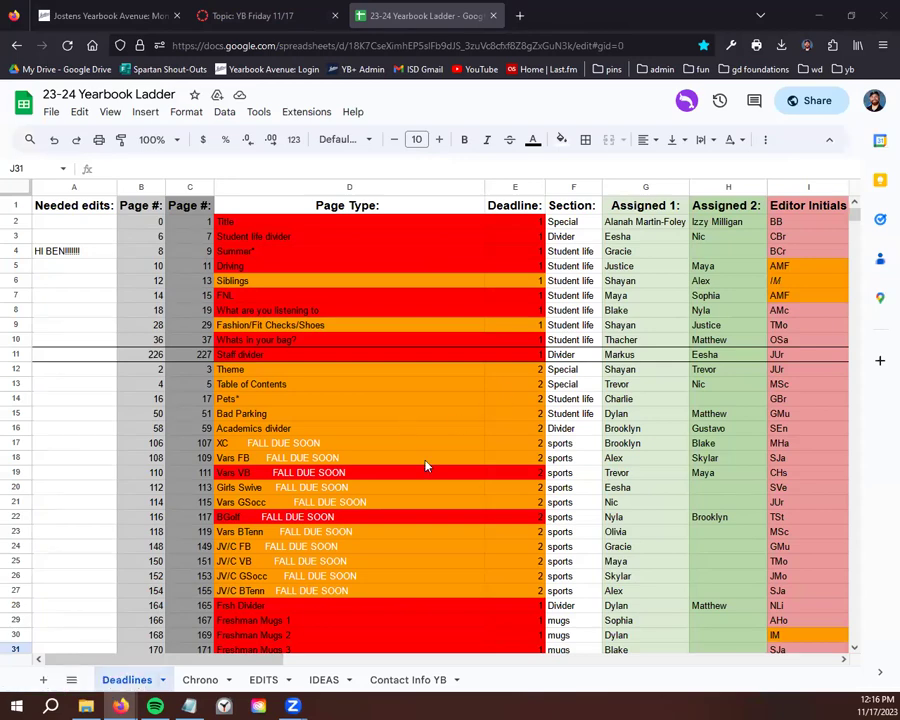
Step: Scroll through the Deadlines page assignments, then browse the Chrono sheet
scroll(393, 376, "down", 20)
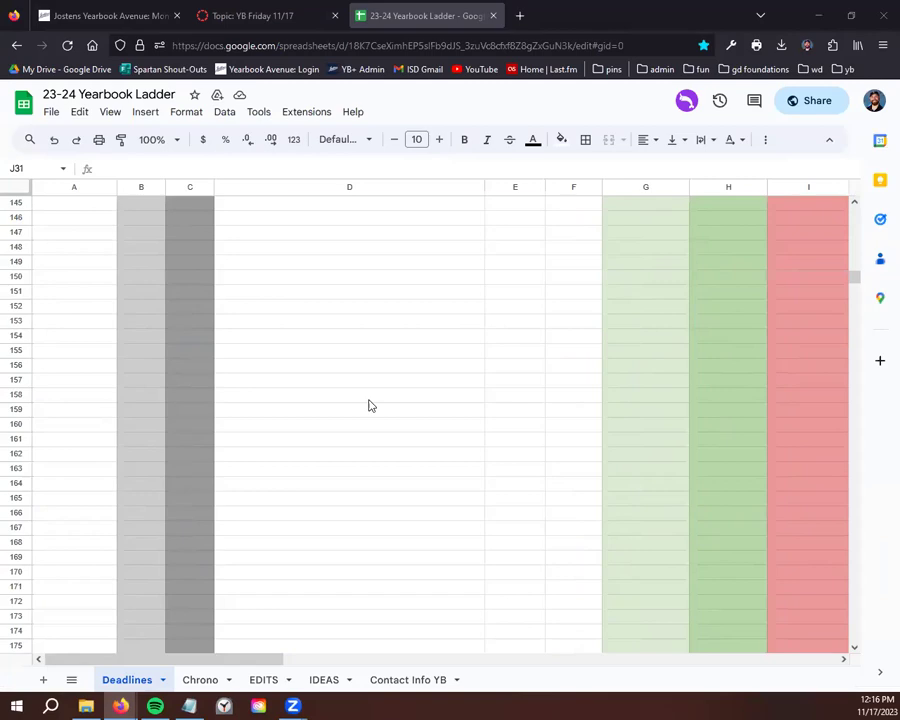
scroll(368, 403, "up", 15)
scroll(368, 408, "up", 18)
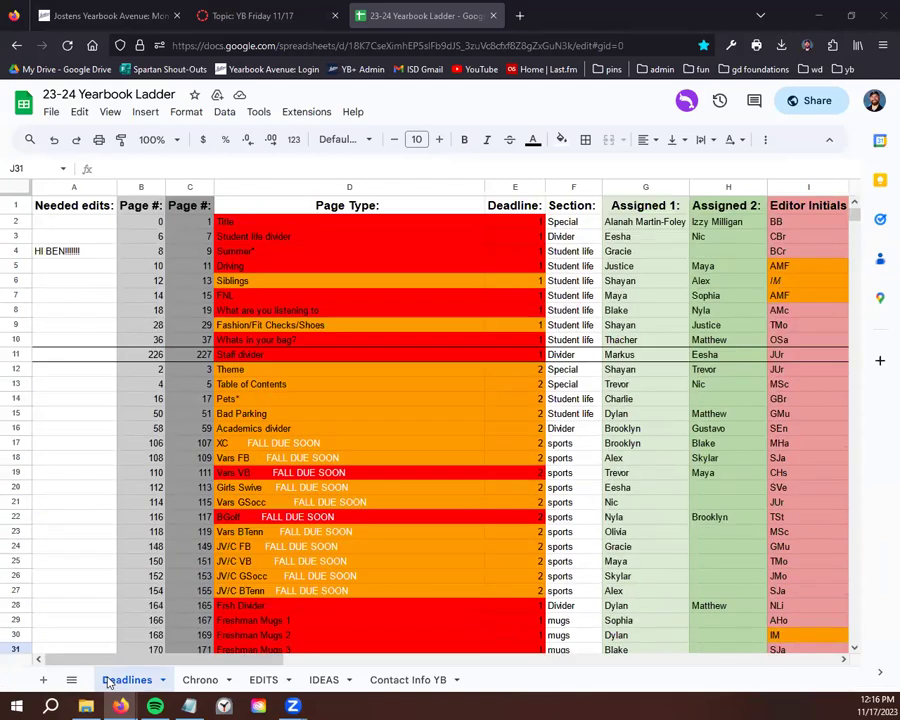
left_click(190, 683)
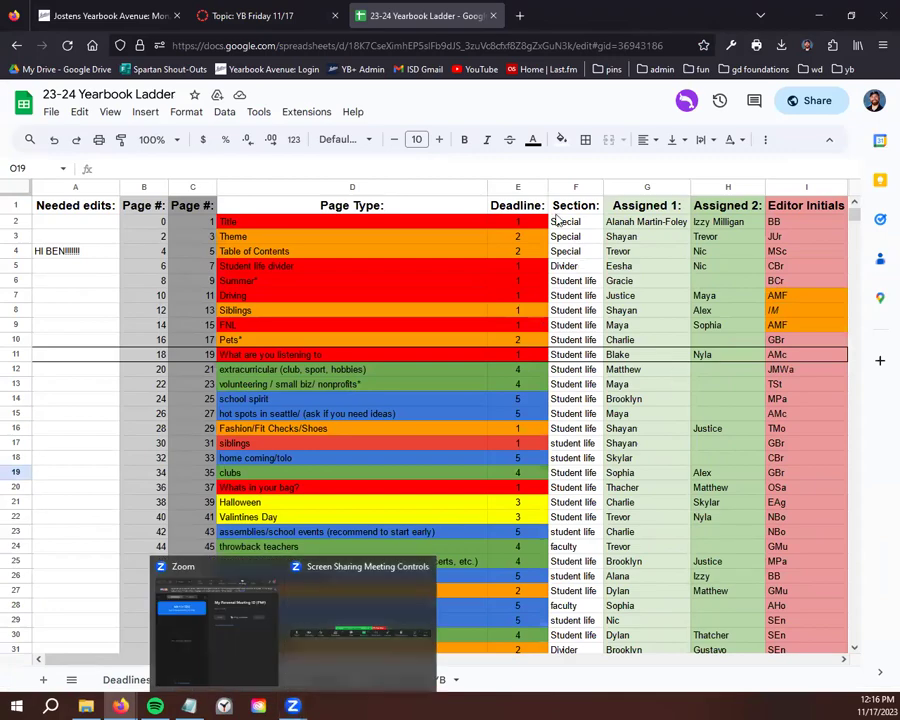
scroll(508, 450, "down", 20)
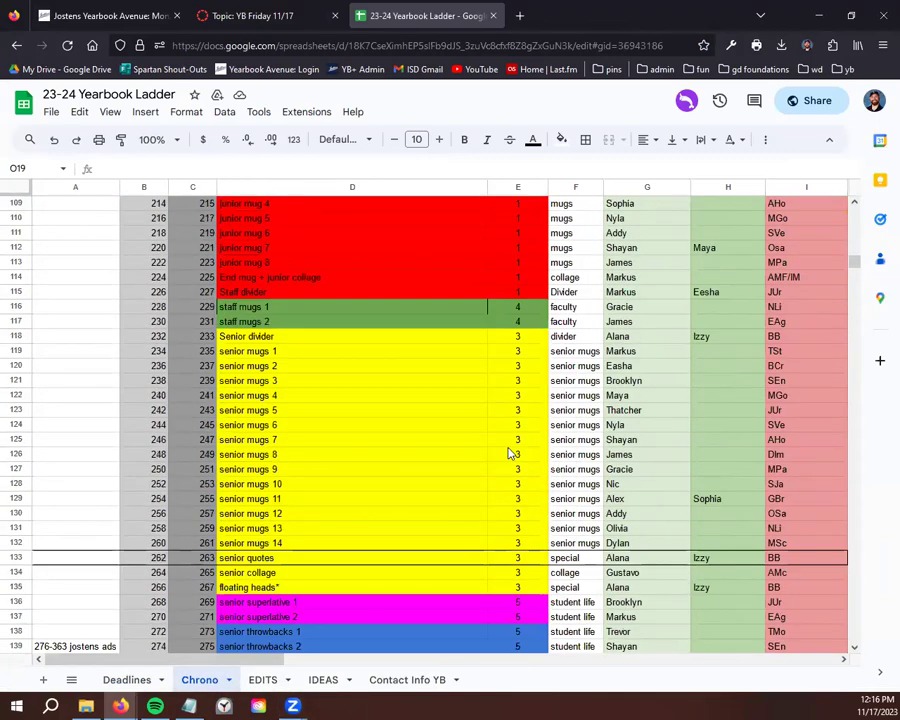
scroll(508, 452, "down", 8)
scroll(506, 450, "up", 20)
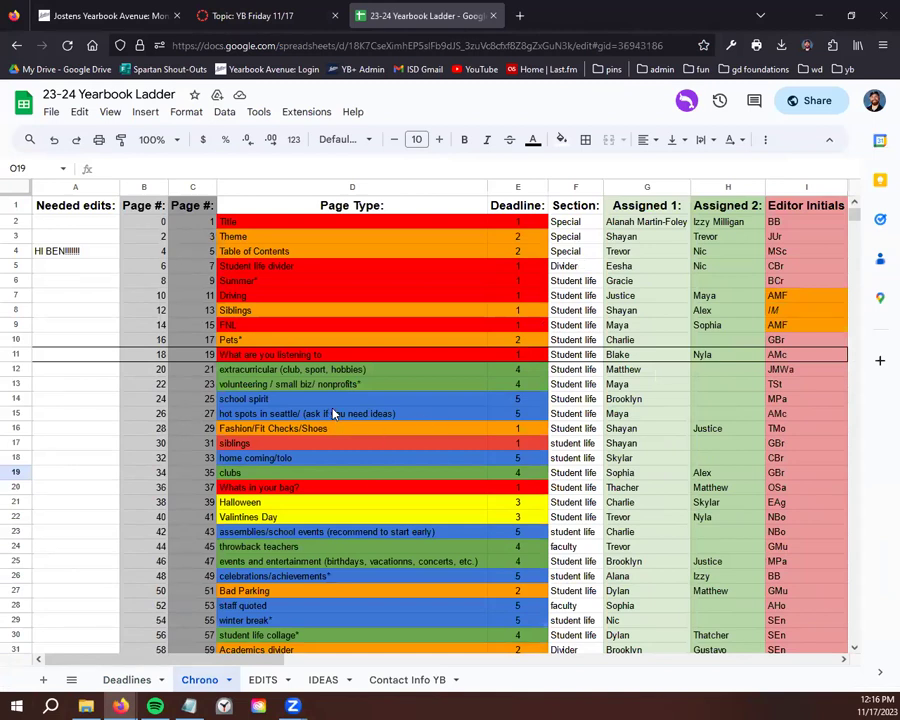
Step: Recheck Deadlines, return to Chrono and select the page types from D30 to D43
left_click(127, 680)
scroll(335, 535, "down", 20)
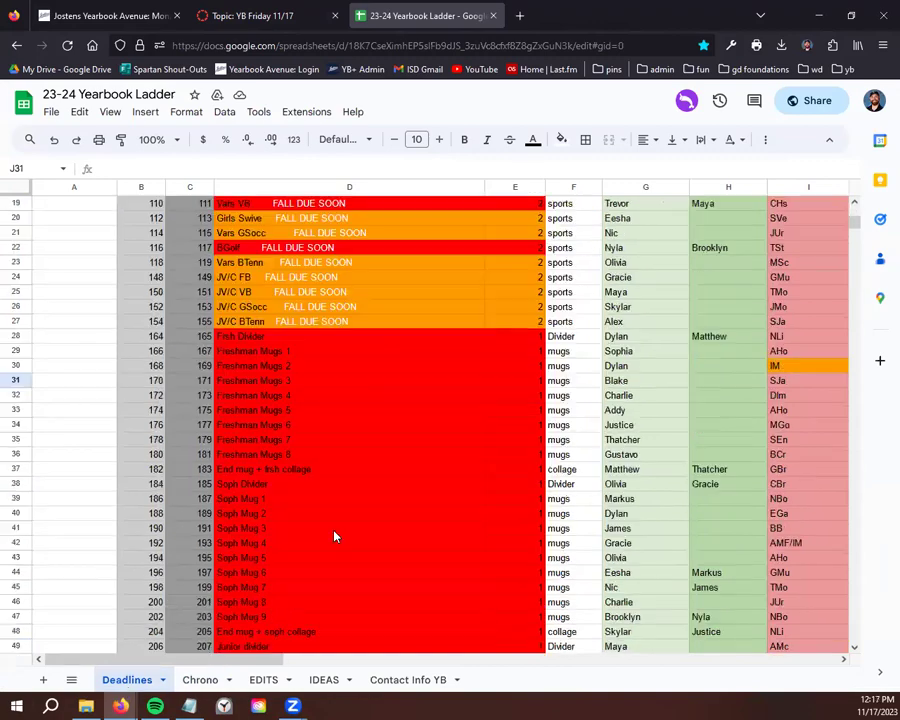
scroll(335, 535, "down", 10)
scroll(260, 600, "up", 4)
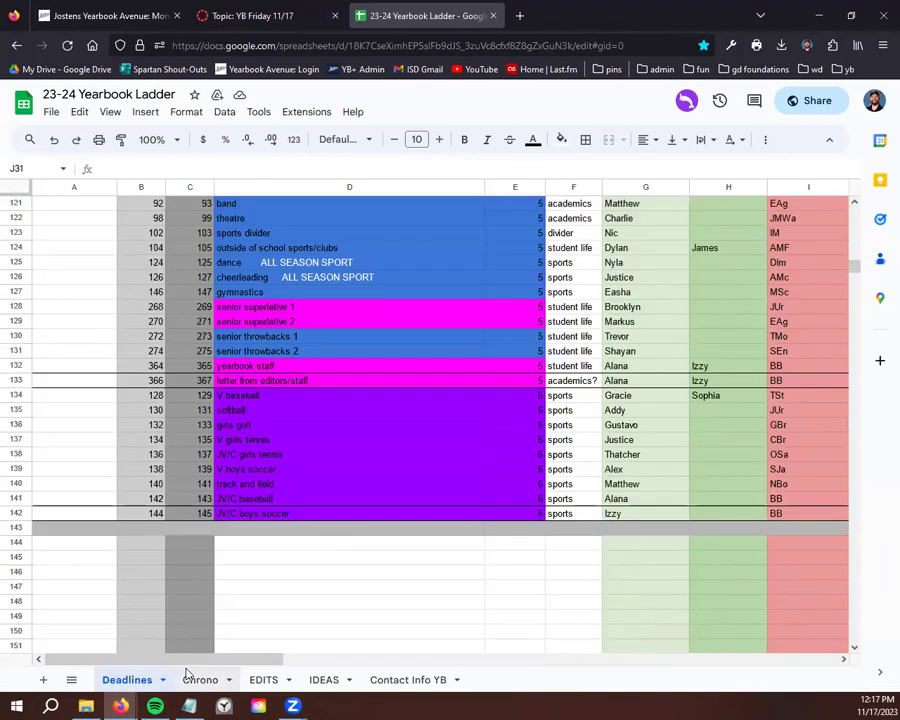
left_click(198, 680)
left_click(260, 635)
scroll(260, 500, "down", 12)
left_click(260, 158, "shift")
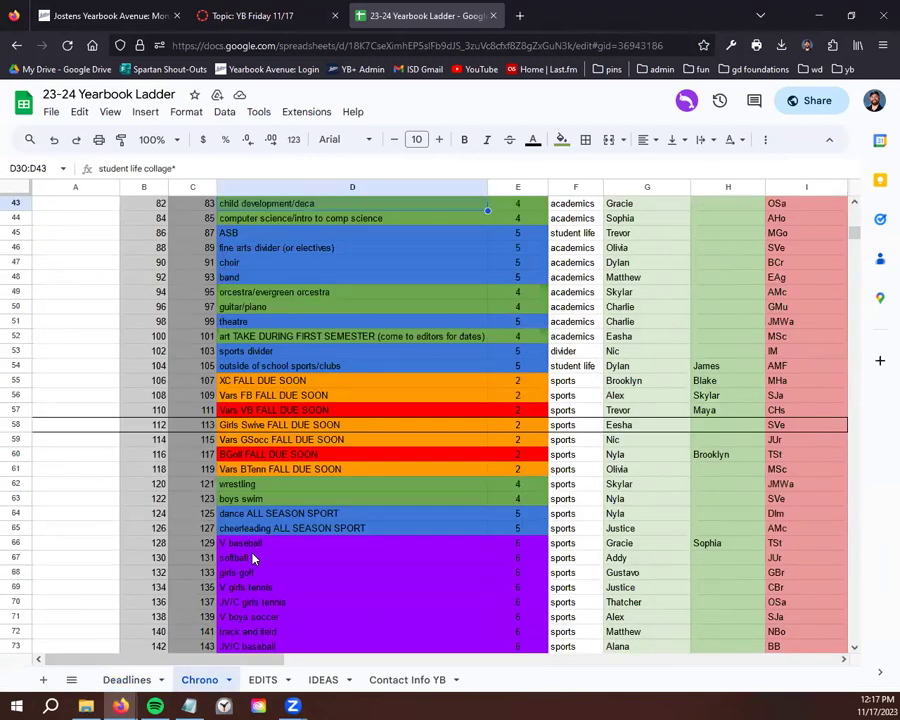
scroll(250, 577, "up", 12)
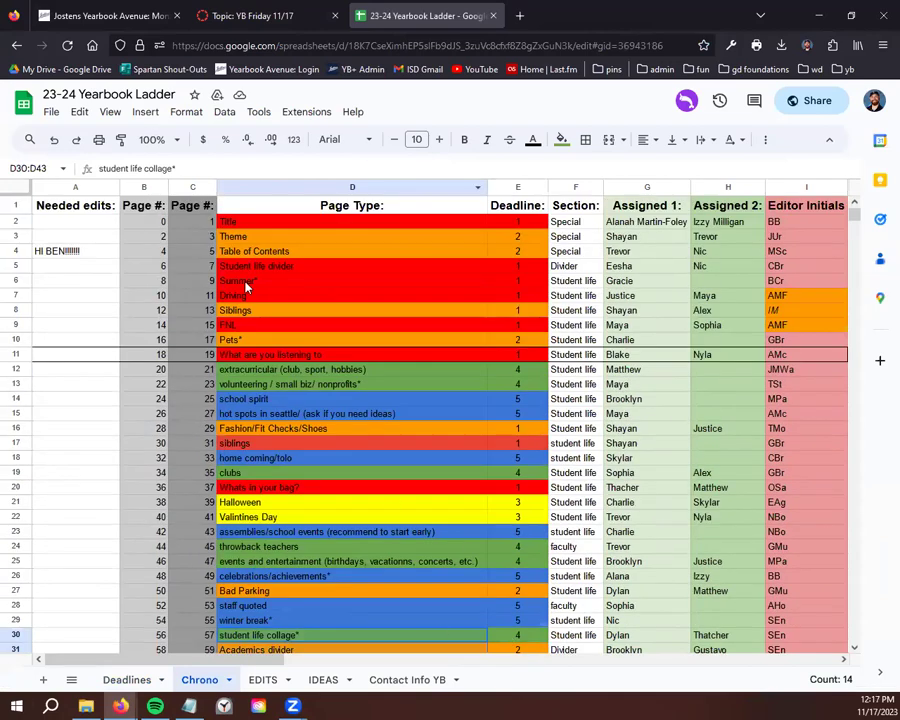
Step: Open the Yearbook Pages list in Monarch, find Driving in ladder cell D7, and return to Canvas
left_click(250, 15)
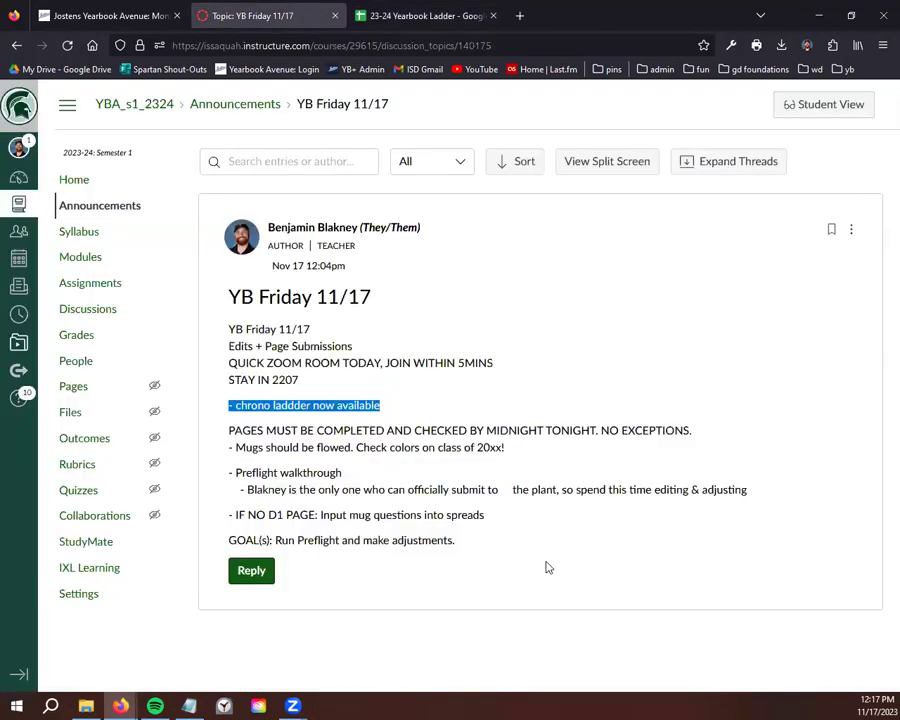
key("ctrl+shift+Tab")
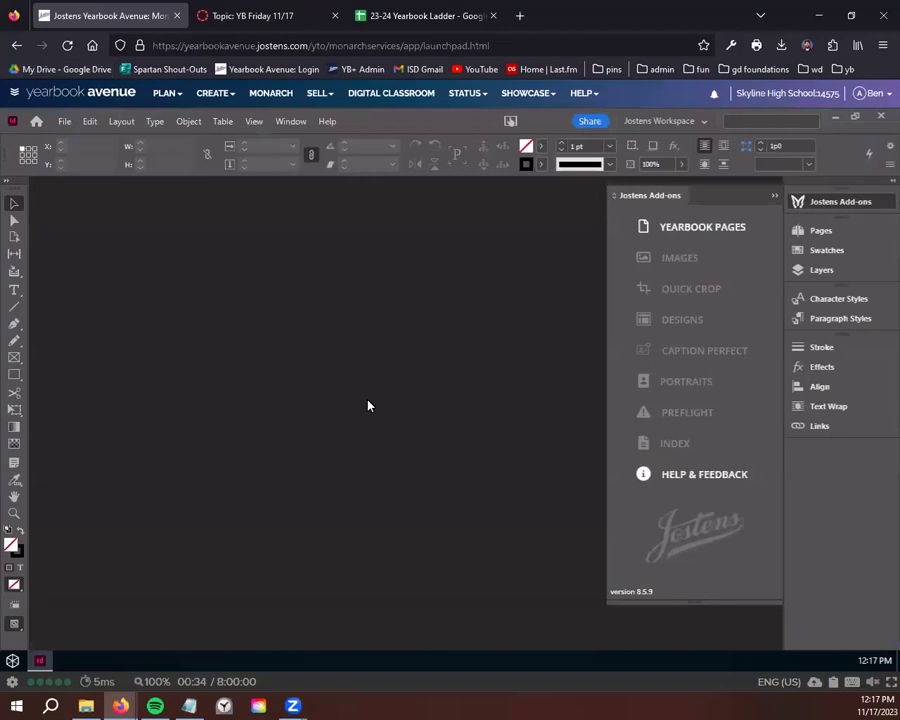
left_click(677, 230)
left_click(405, 14)
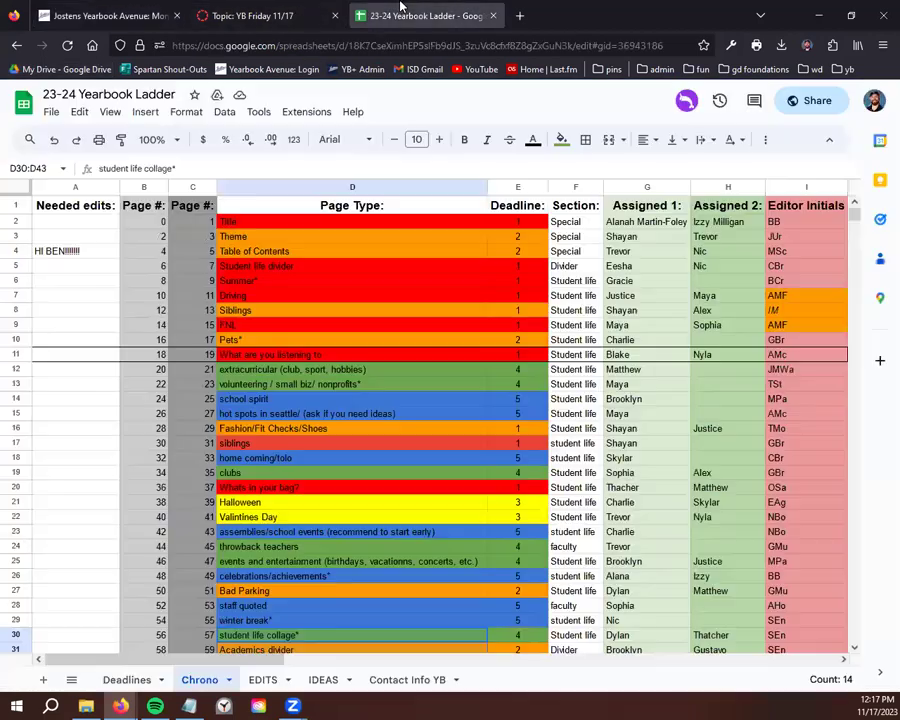
left_click(262, 295)
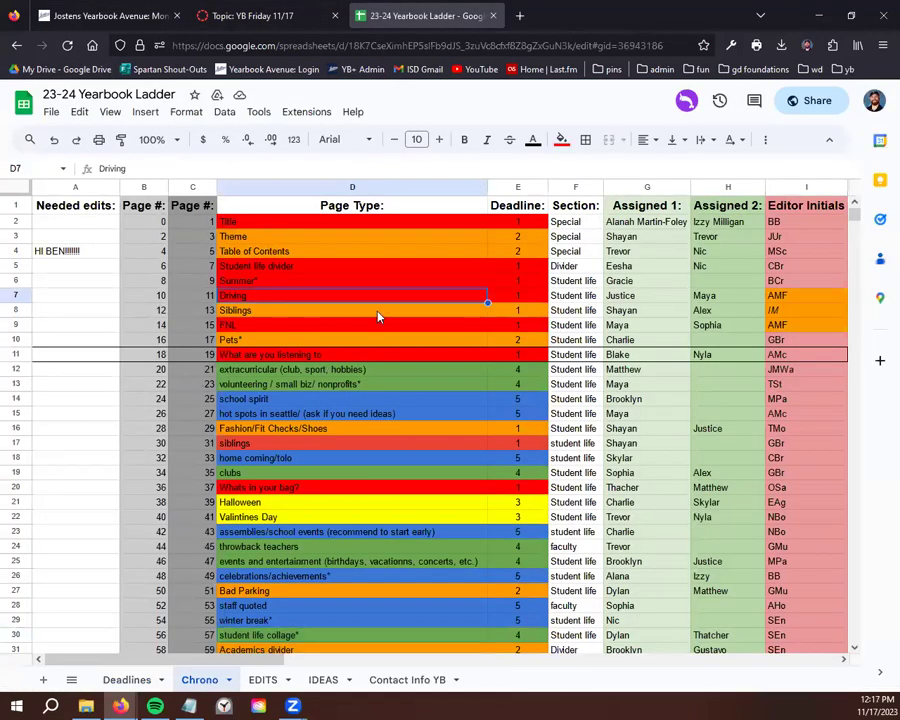
left_click(245, 15)
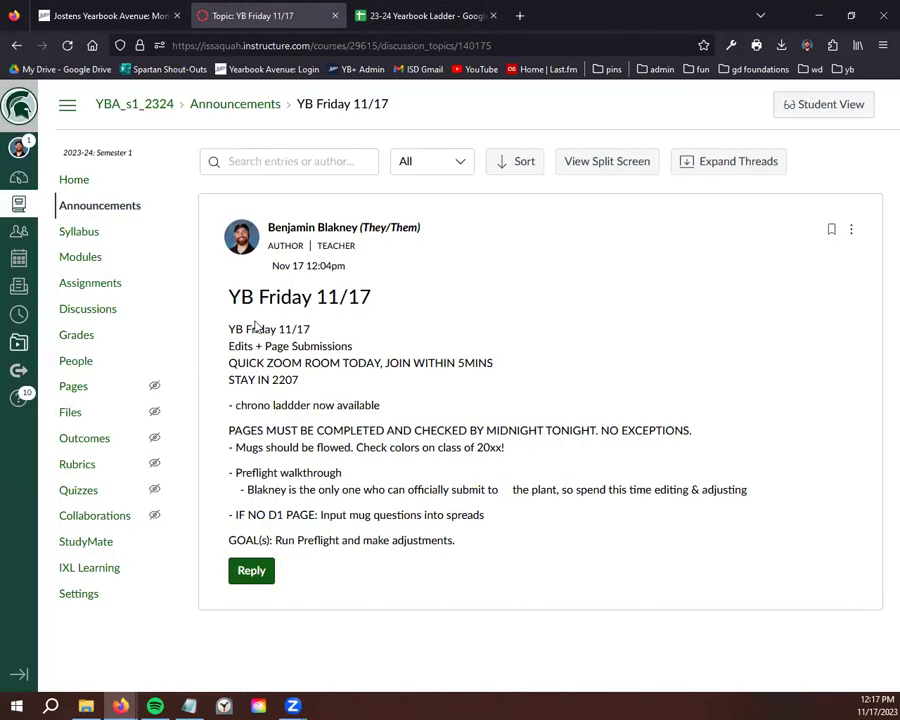
Step: Open the 010-011 Driving spread from the Yearbook Pages list
left_click(48, 15)
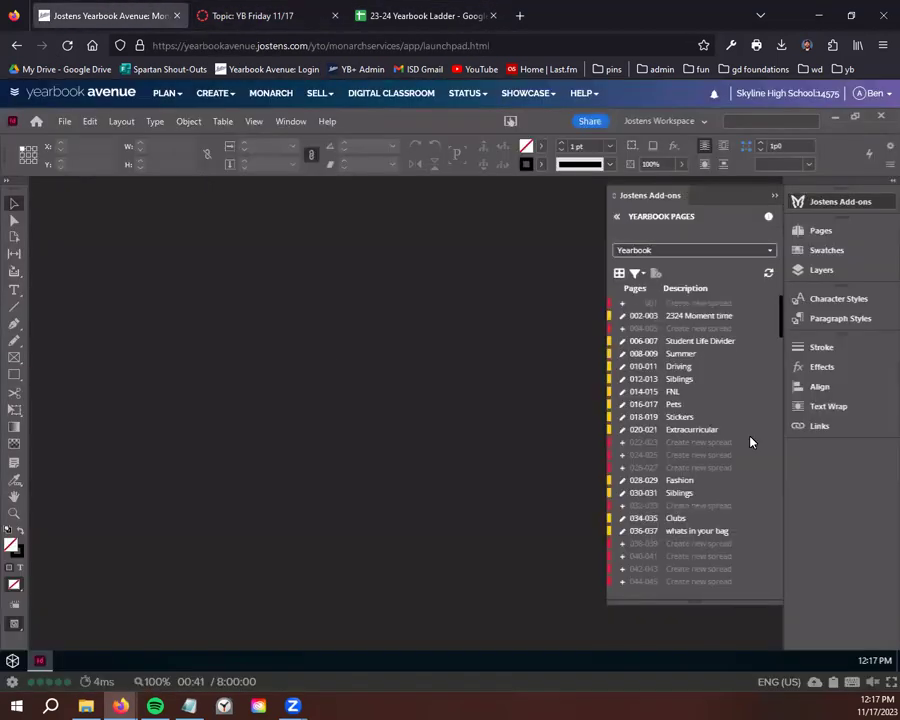
left_click(692, 367)
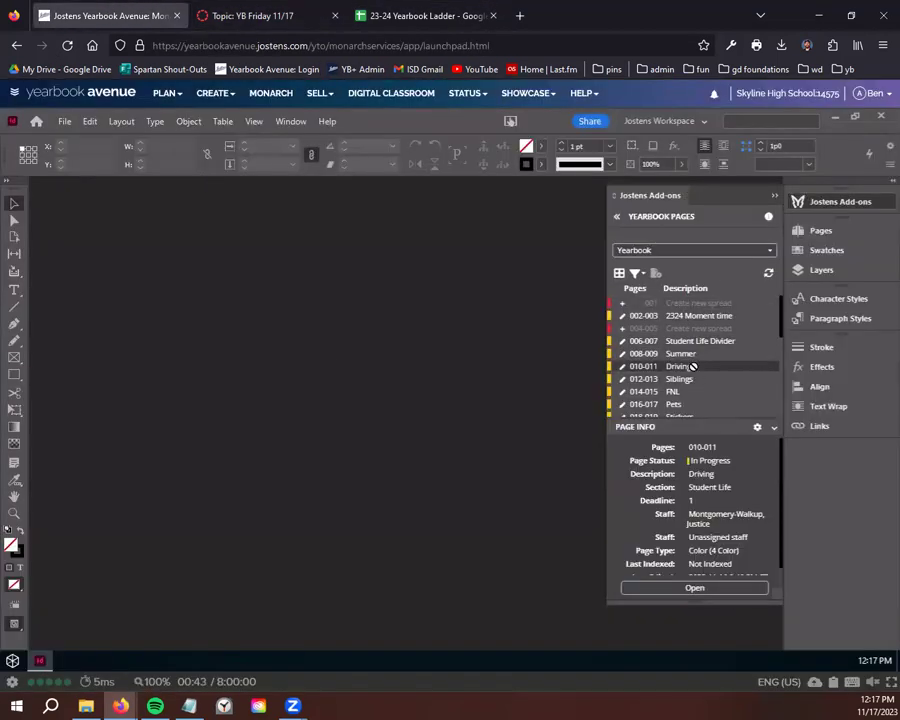
left_click(697, 587)
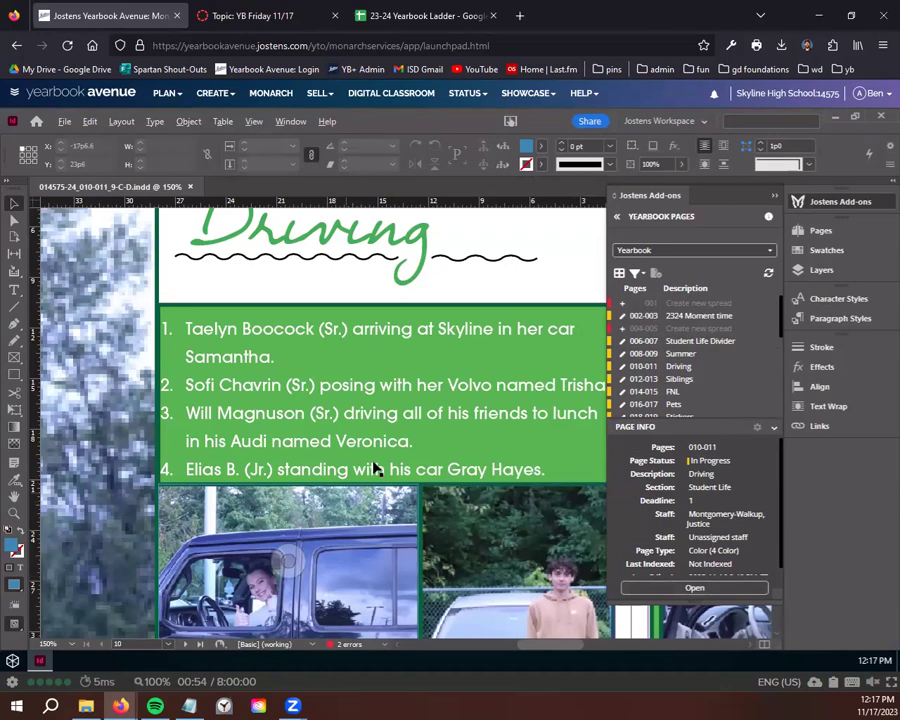
Step: View the whole spread at 25% and 50% zoom, then return to the add-ons list
key("ctrl+alt+0")
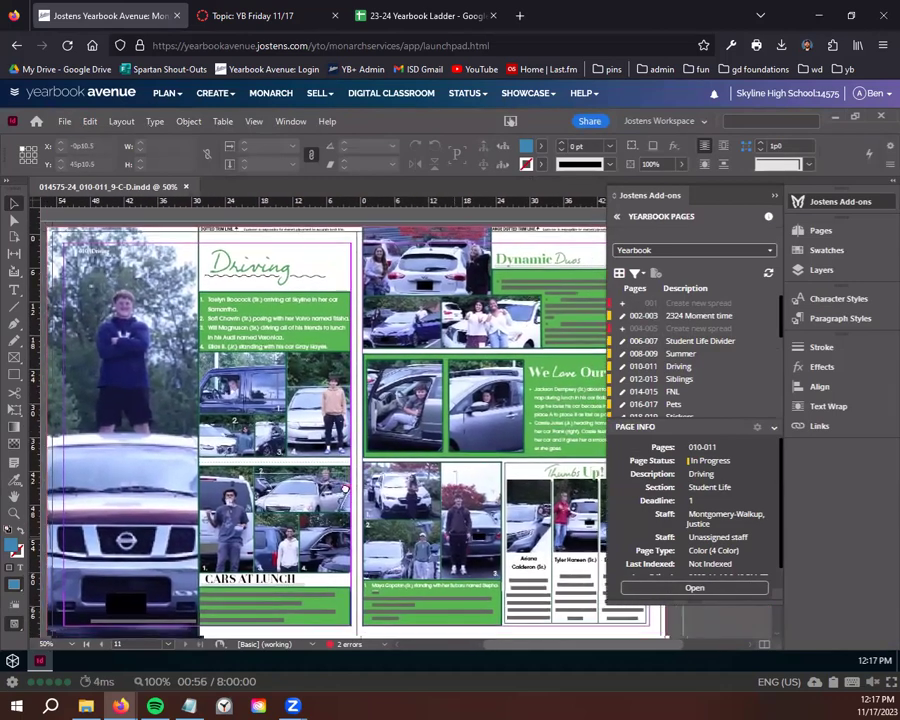
key("ctrl+minus")
key("ctrl+minus")
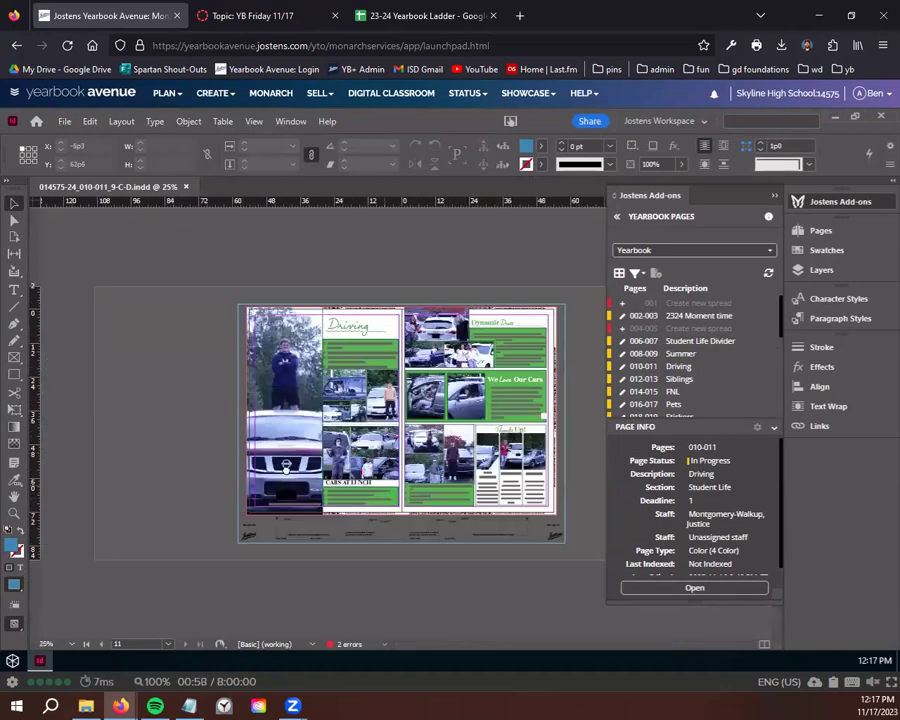
key("ctrl+equal")
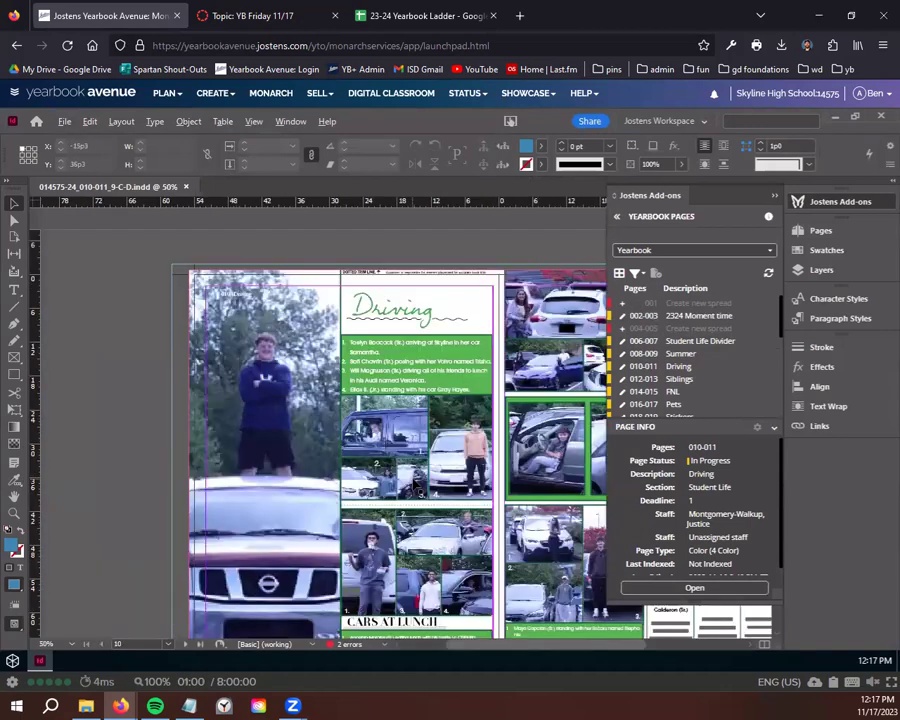
key("ctrl+minus")
key("ctrl+minus")
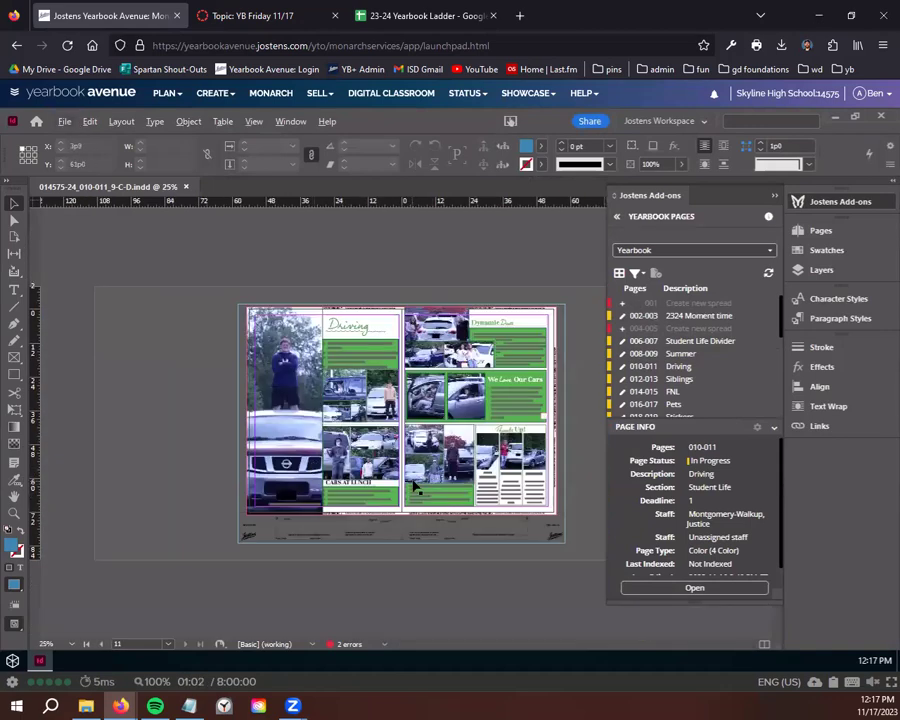
key("ctrl+equal")
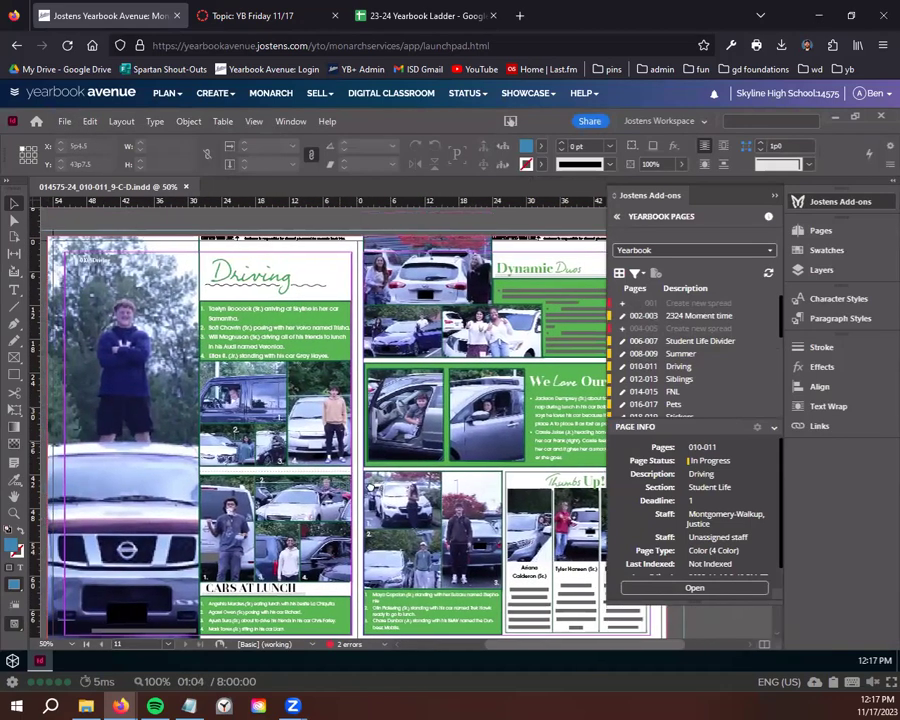
left_click(617, 217)
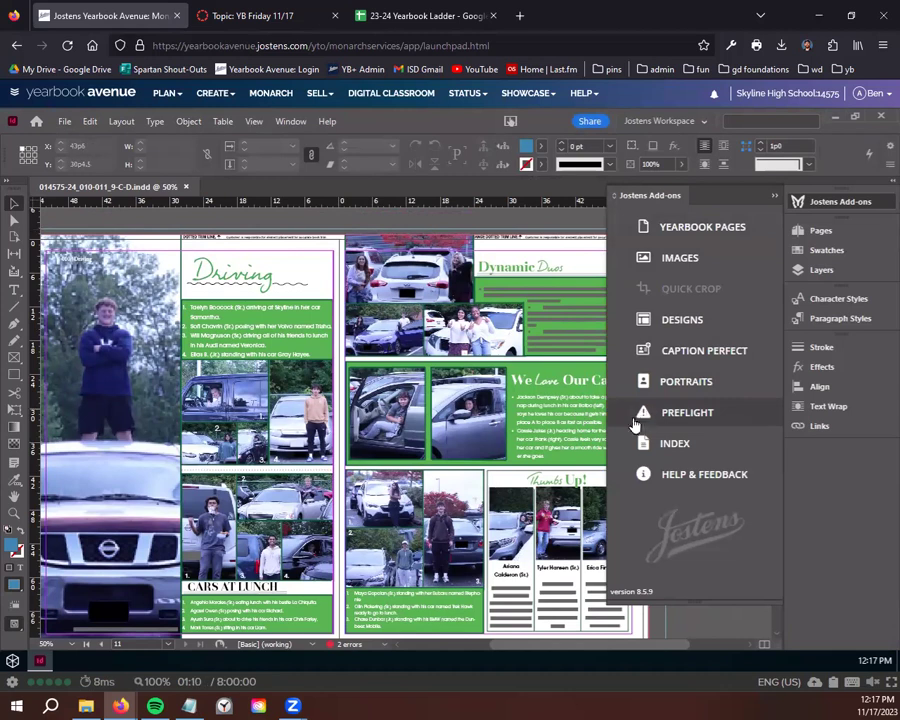
Step: Run Preflight on the Driving spread and review its 19 errors: 17 Color and 2 Overset Text
left_click(723, 415)
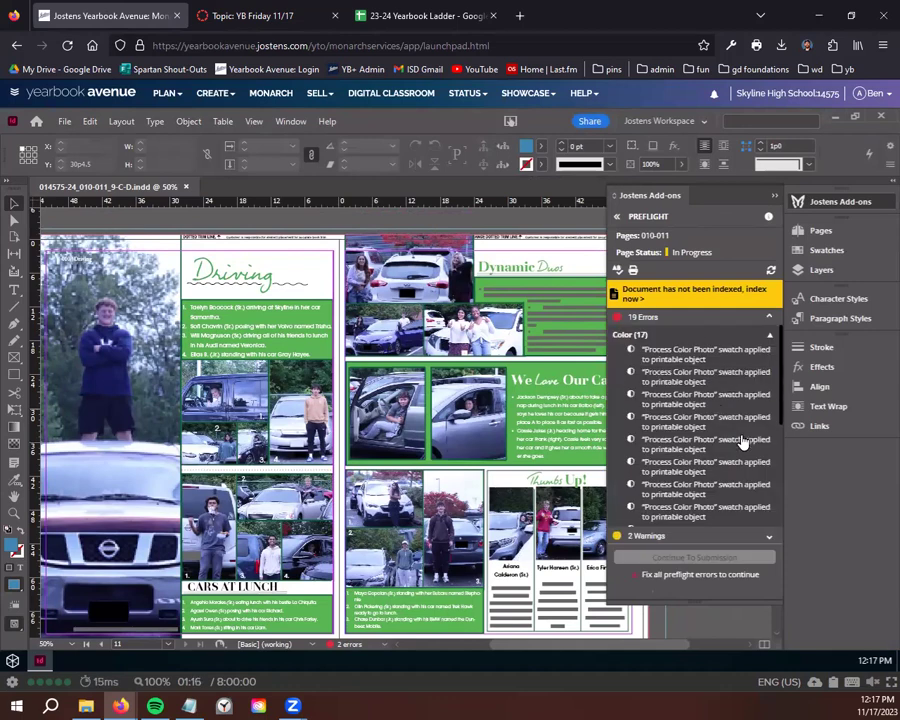
left_click(693, 319)
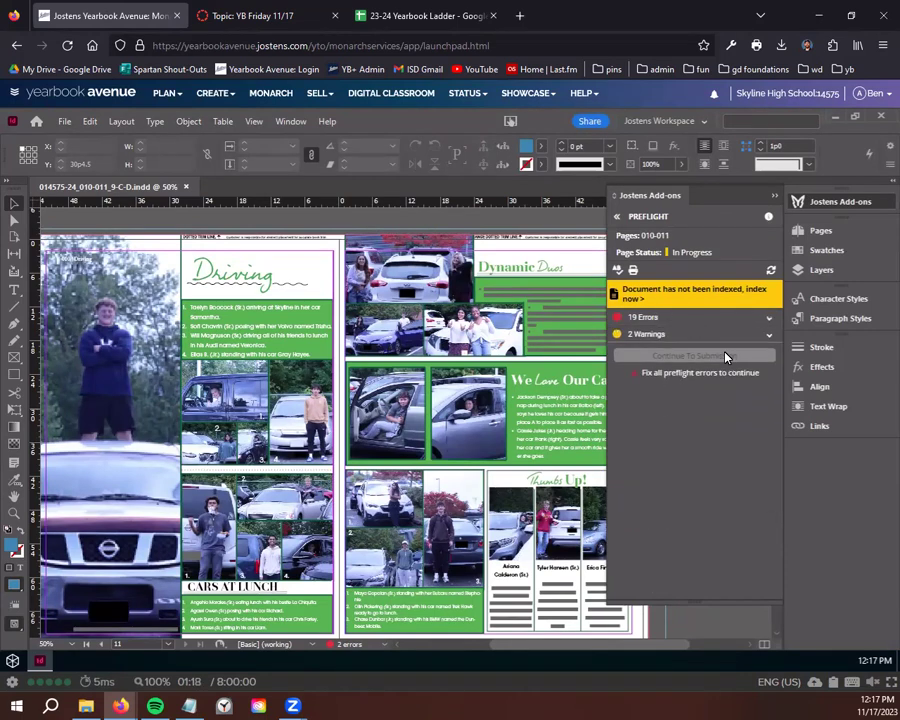
left_click(724, 318)
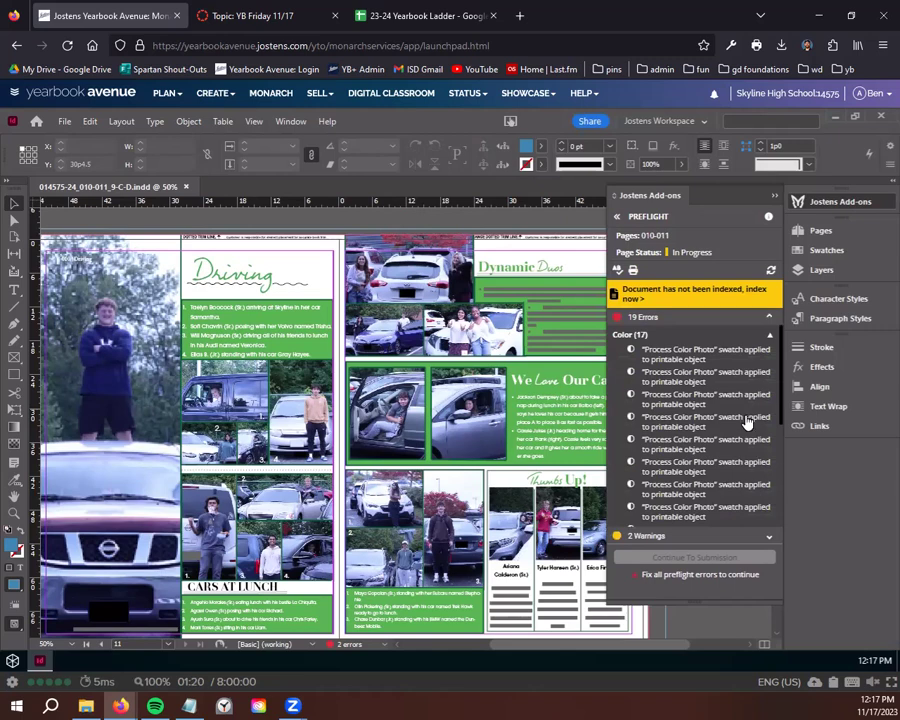
scroll(735, 422, "down", 3)
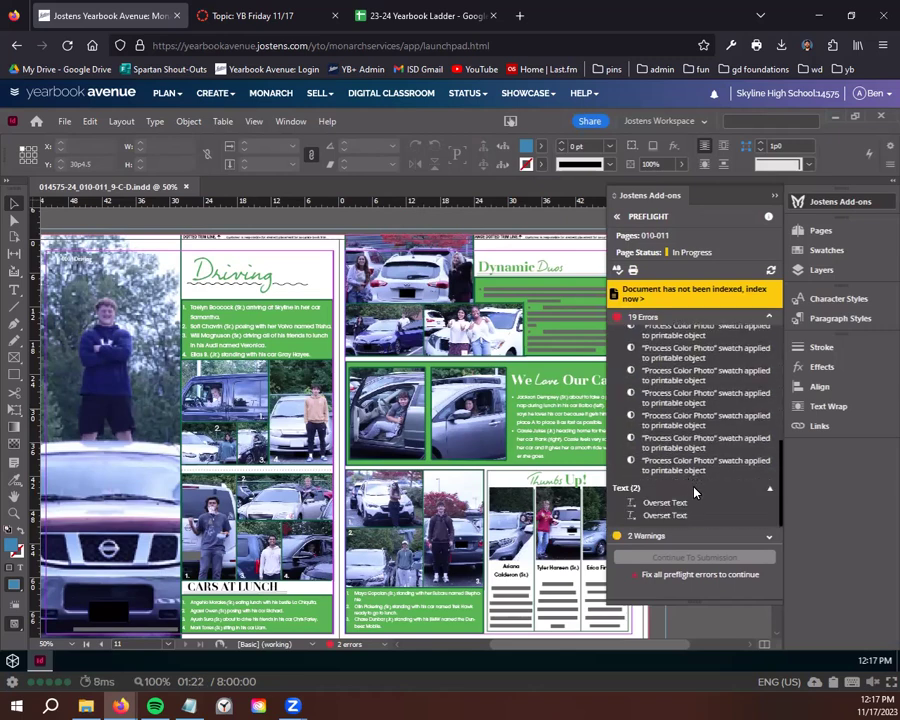
scroll(690, 460, "up", 3)
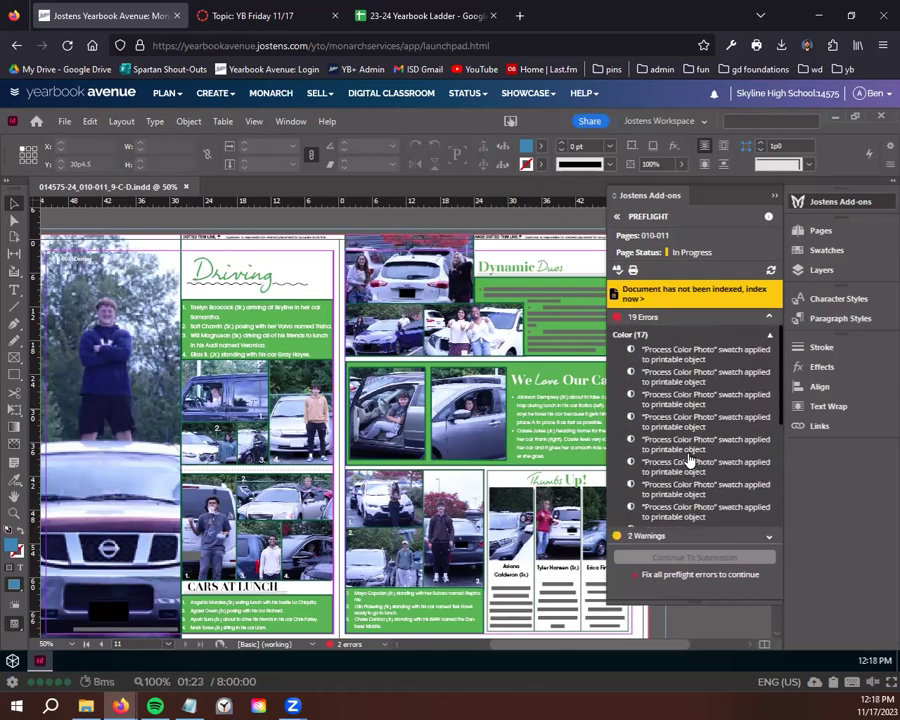
left_click(729, 319)
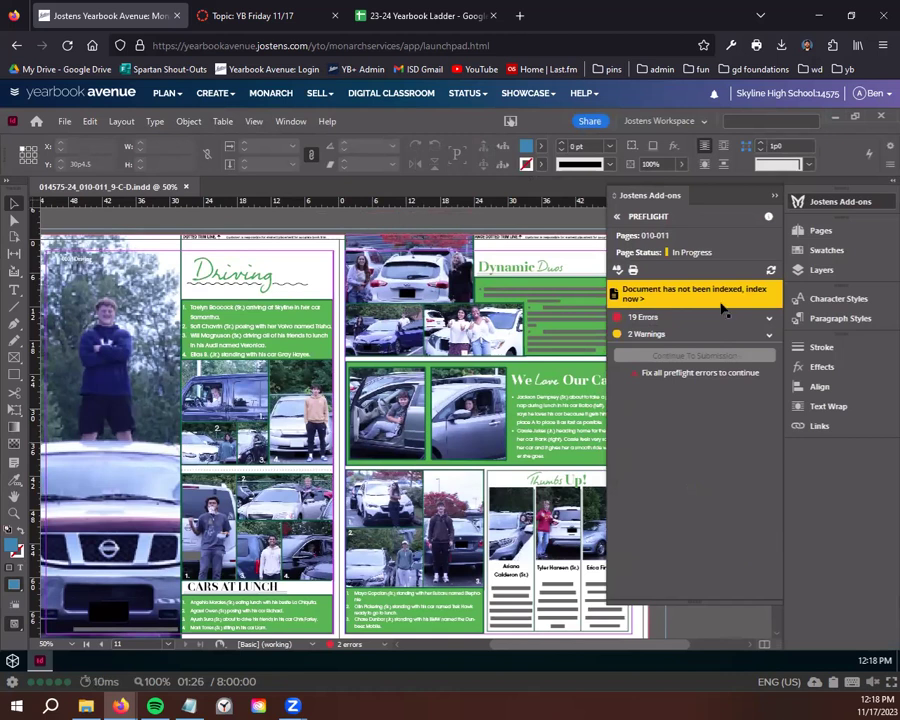
left_click(678, 318)
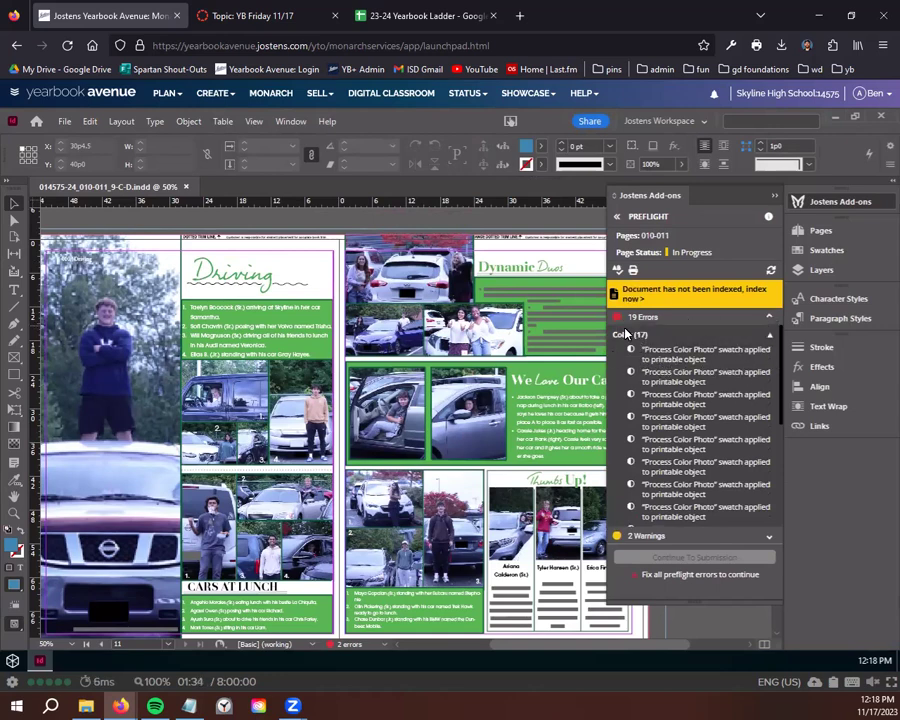
scroll(625, 333, "down", 3)
scroll(689, 508, "up", 3)
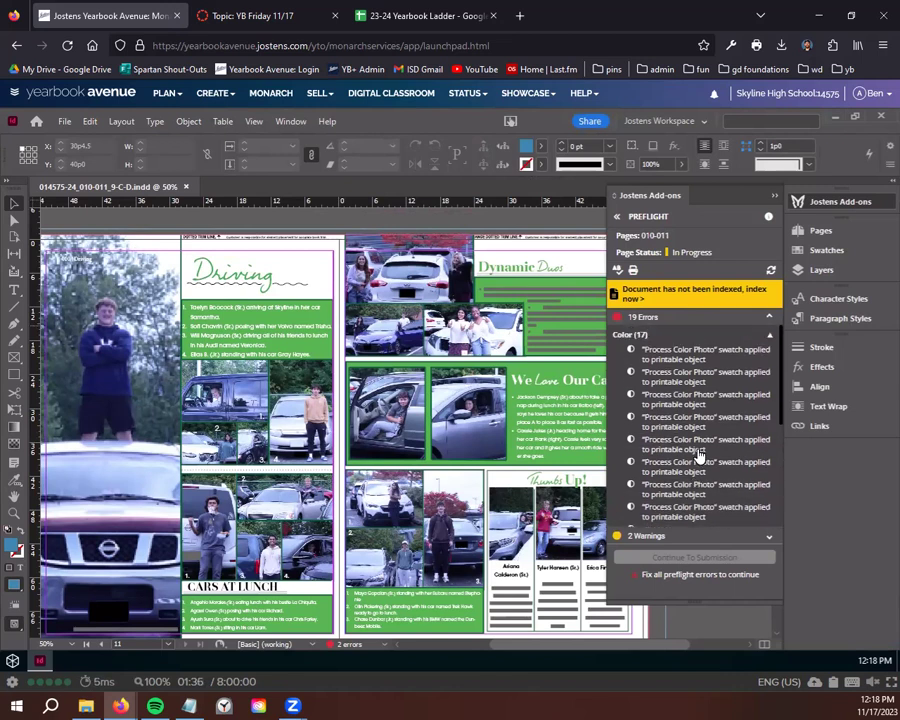
Step: Jump to the first Process Color Photo error's frame and zoom in on its thin green border
left_click(686, 358)
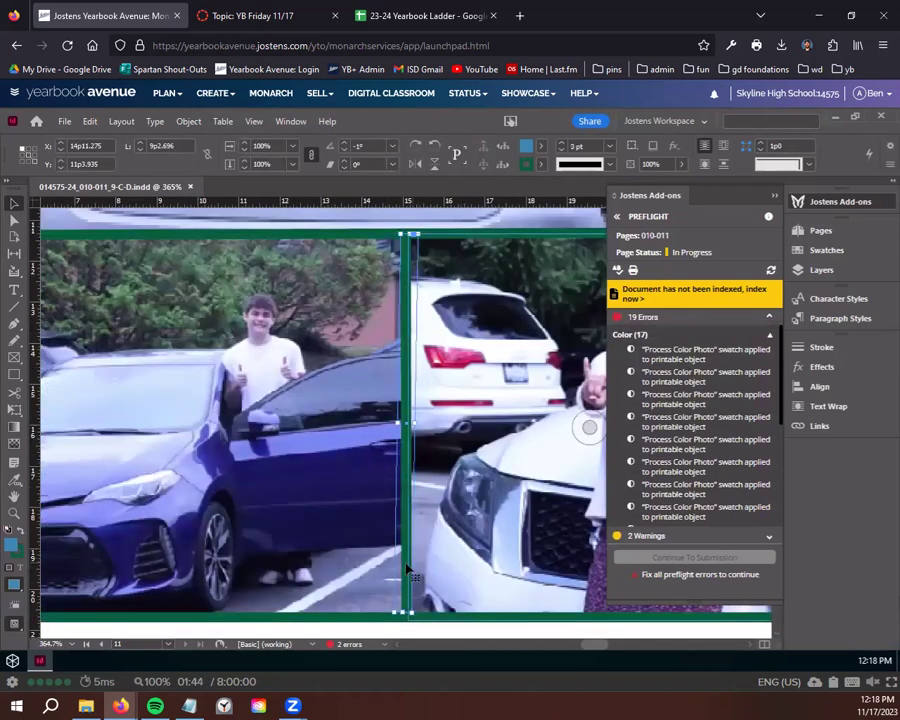
scroll(407, 570, "up", 5)
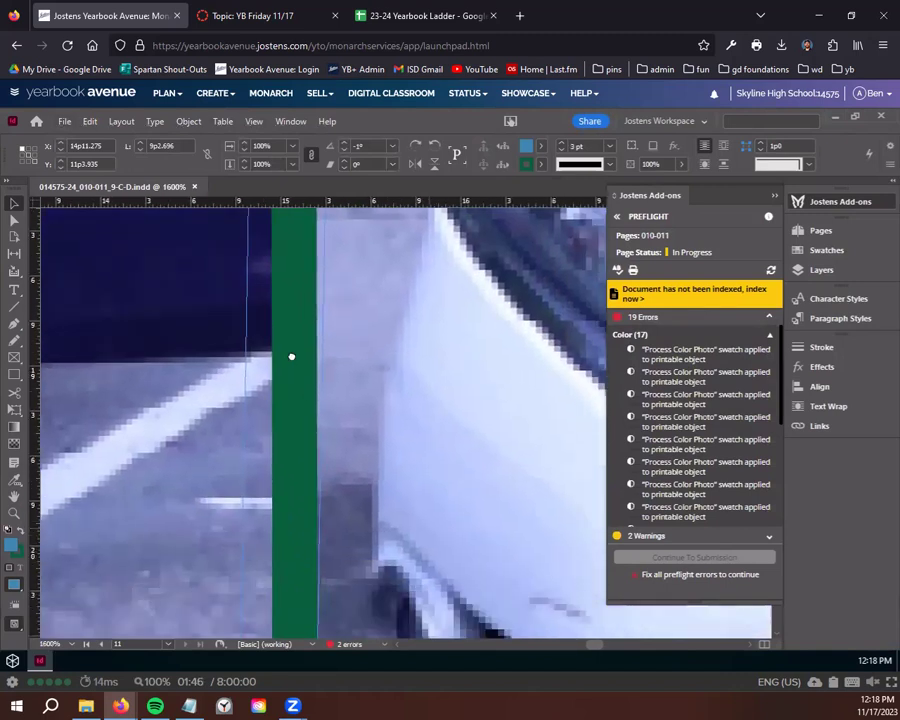
scroll(287, 357, "down", 3)
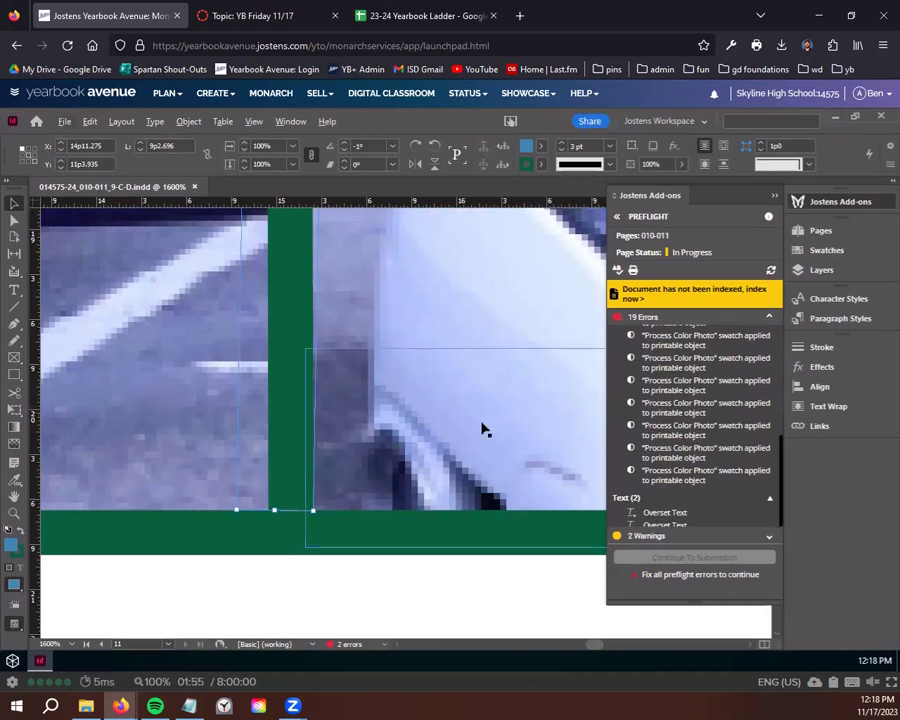
scroll(328, 490, "down", 2)
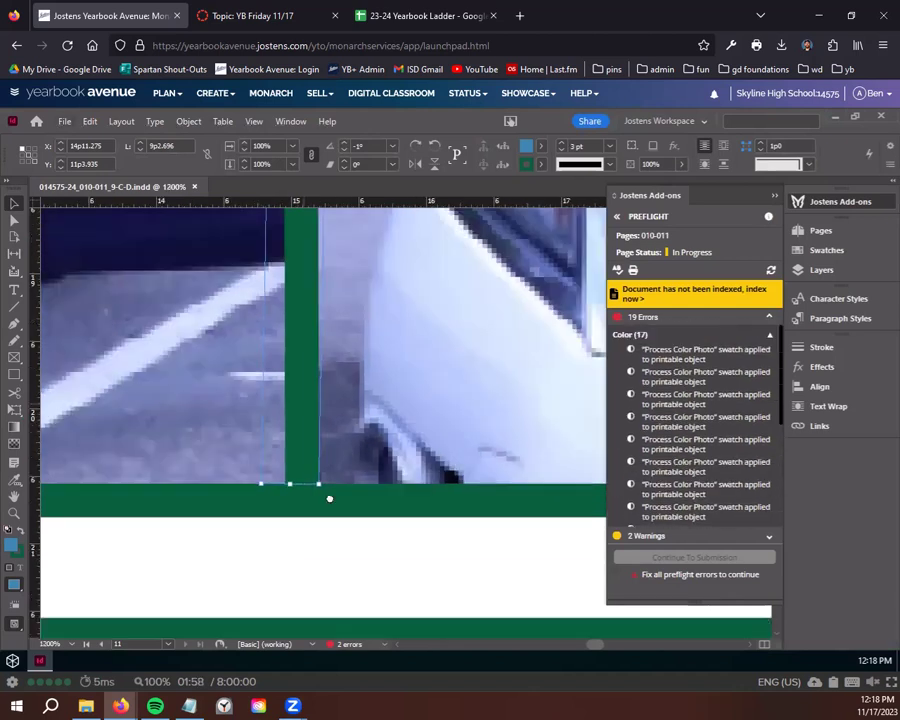
scroll(355, 465, "down", 10)
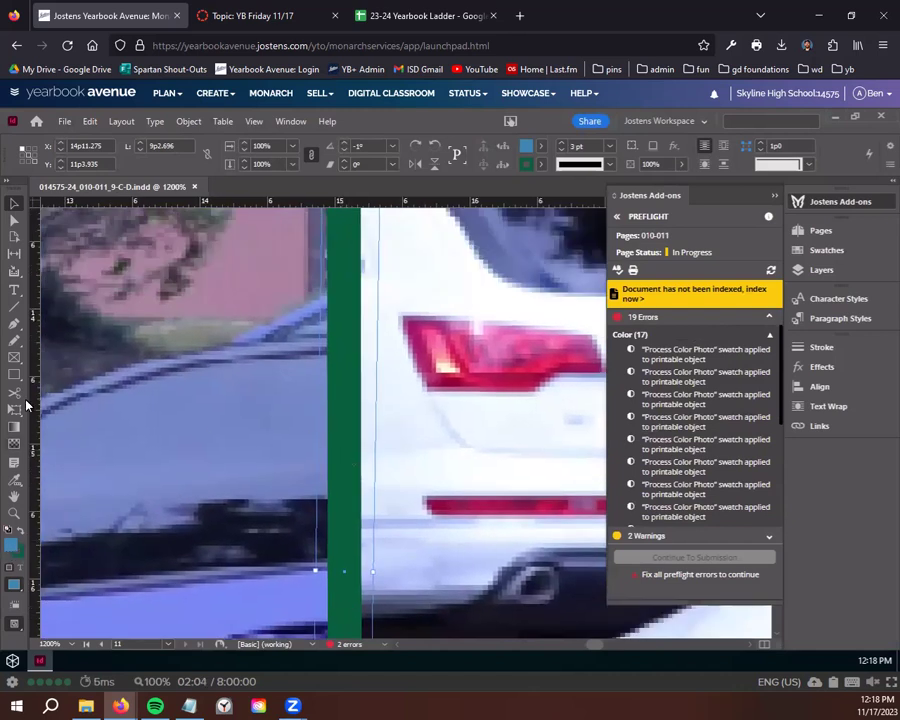
Step: Copy the photo frame's stroke colour hex value 00573f
left_click(10, 183)
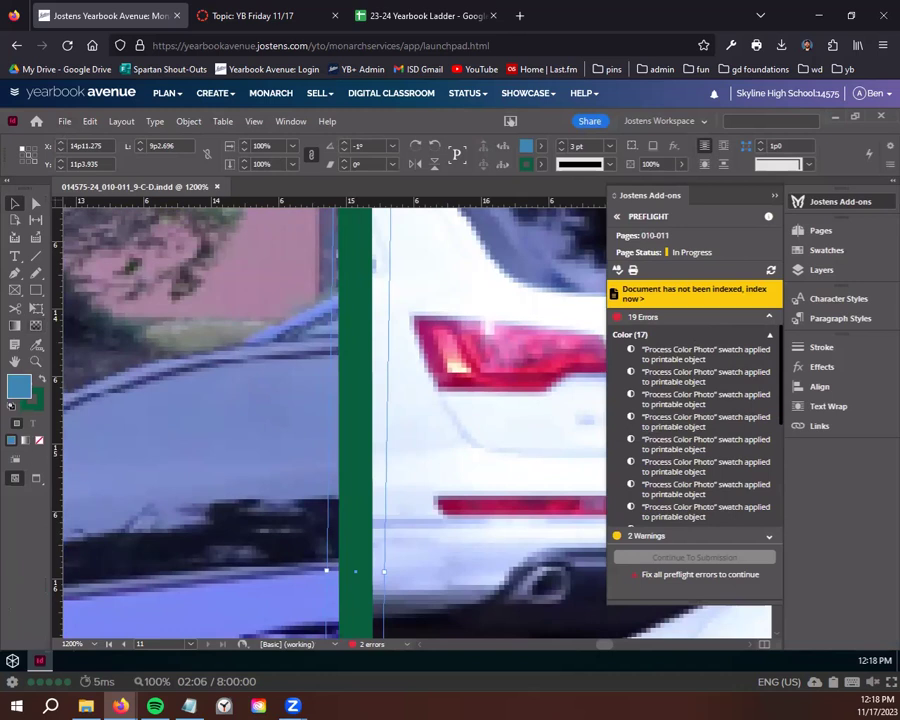
left_click(31, 399)
double_click(36, 404)
left_click(519, 487)
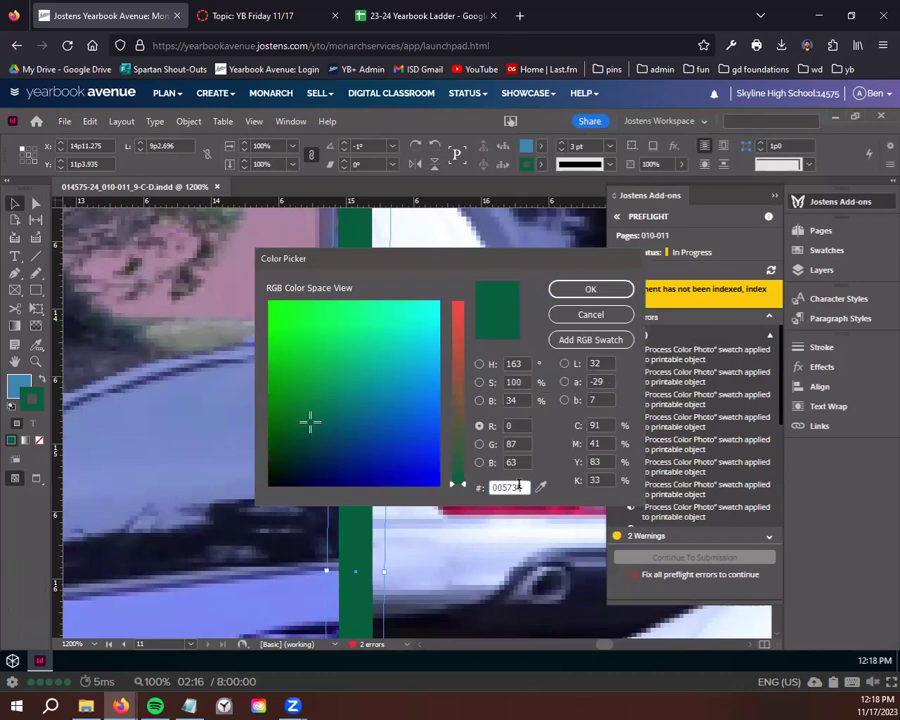
left_click_drag(521, 486, 433, 494)
key("ctrl+c")
left_click(591, 291)
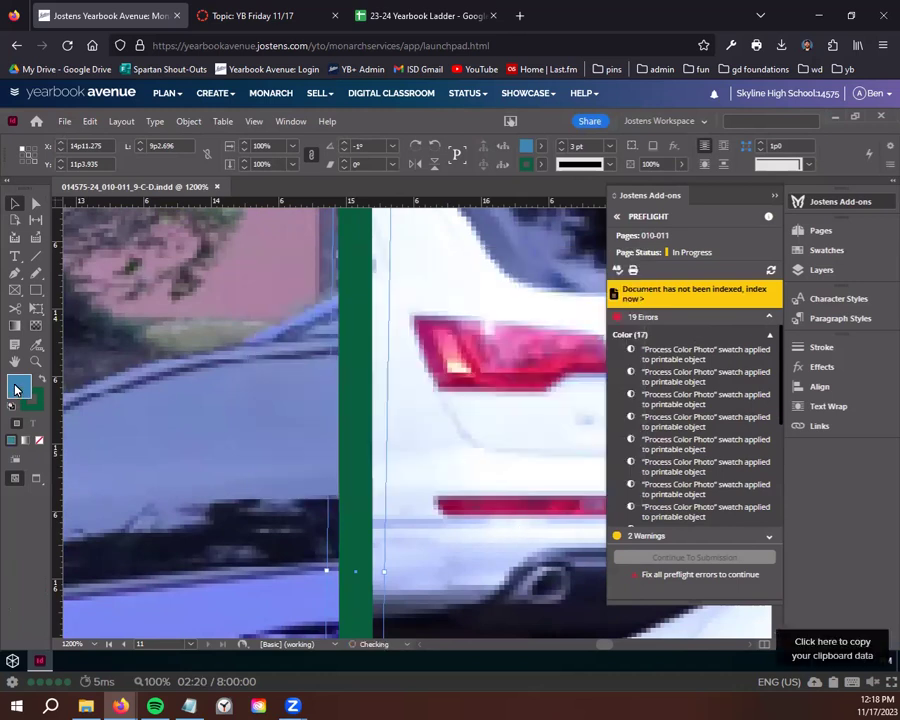
Step: Replace the frame's fill colour 3783b7 with 00573f and zoom out to view it
double_click(15, 389)
double_click(521, 487)
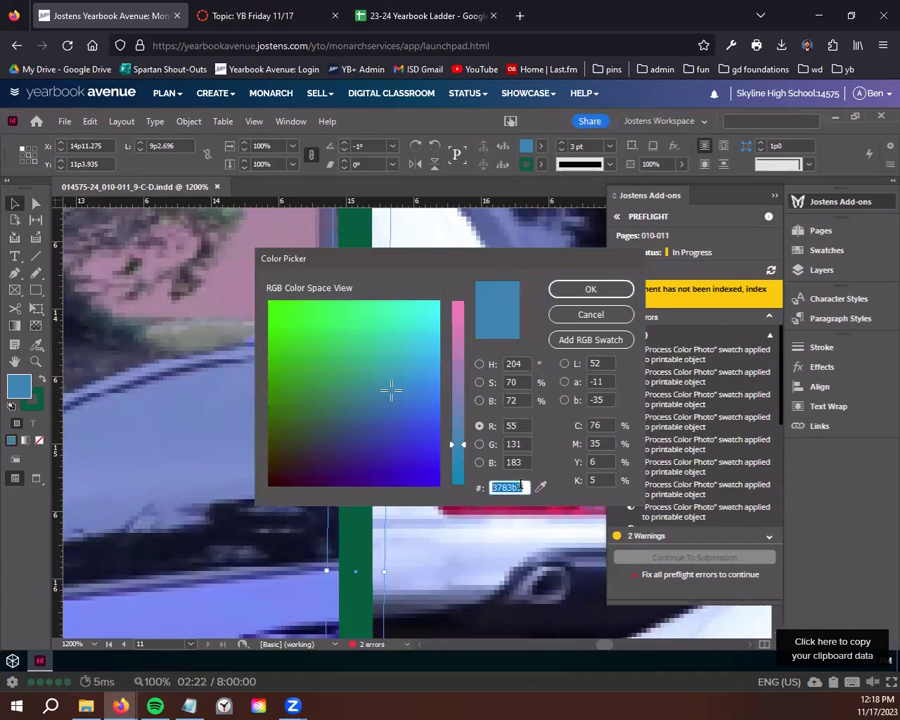
key("ctrl+v")
left_click(590, 289)
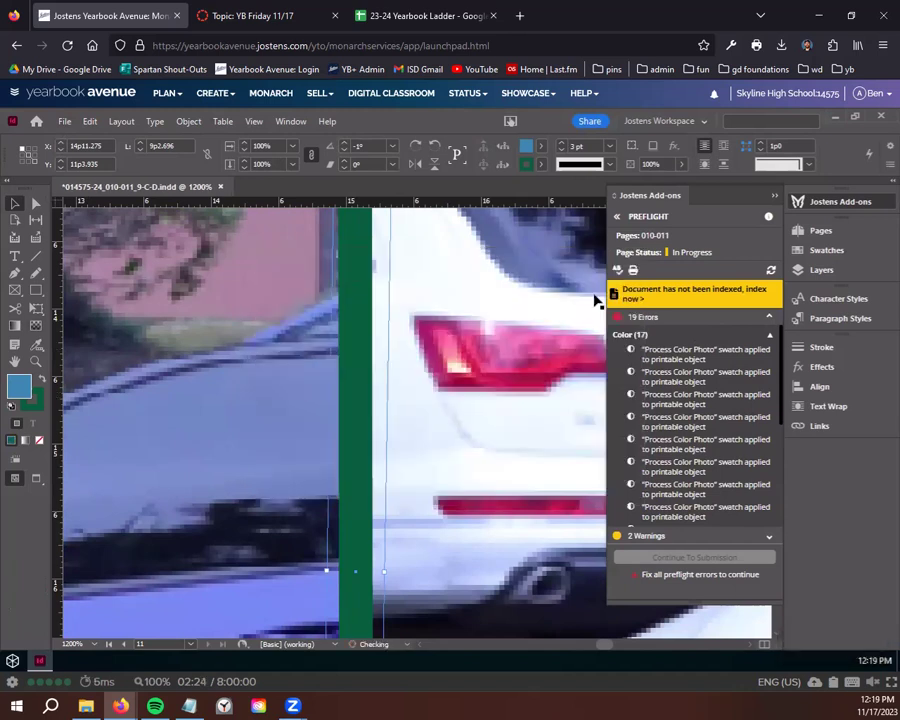
key("ctrl+2")
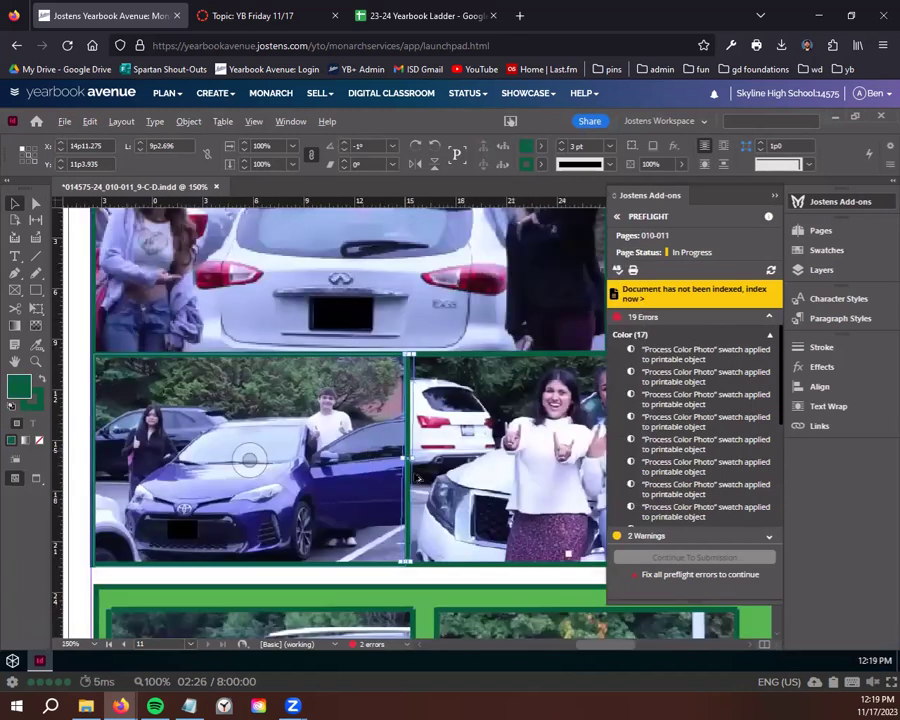
scroll(410, 474, "up", 3)
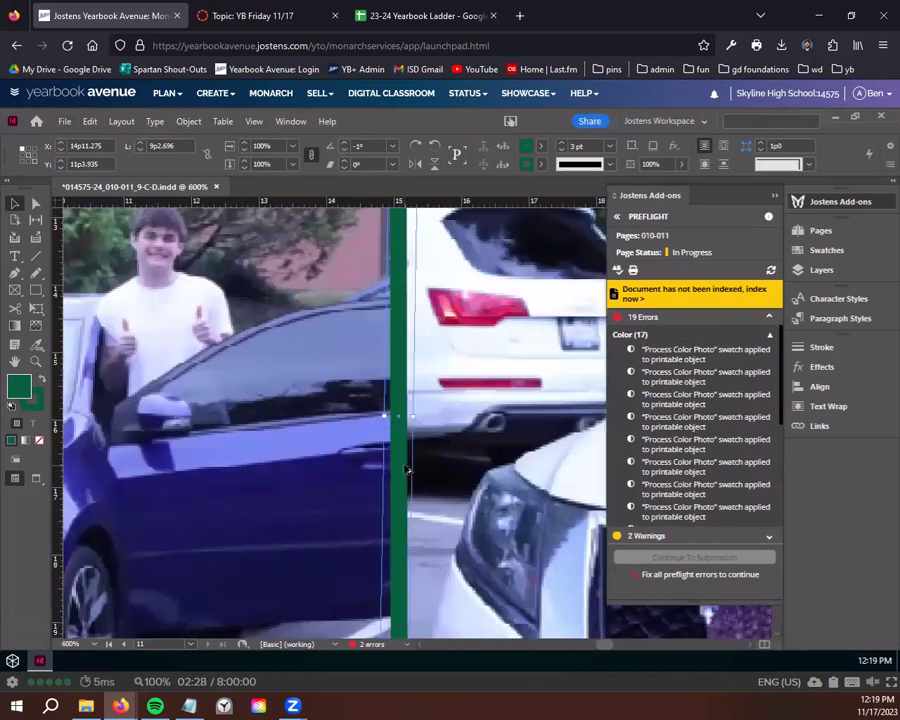
scroll(405, 468, "down", 2)
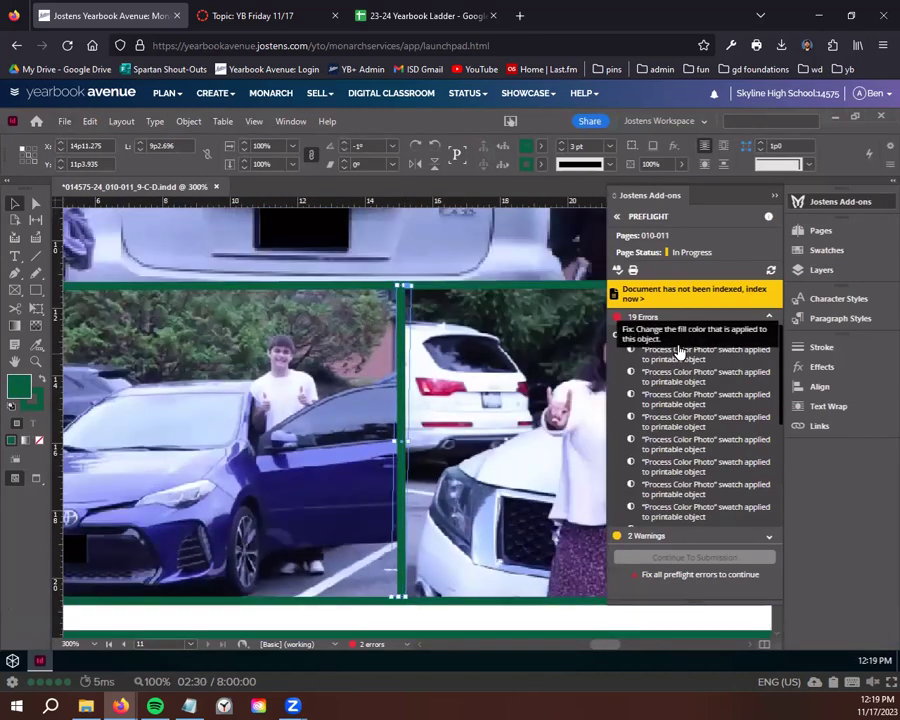
Step: Revisit the colour errors, select another blue-fill frame, and return to the add-ons list
left_click(676, 319)
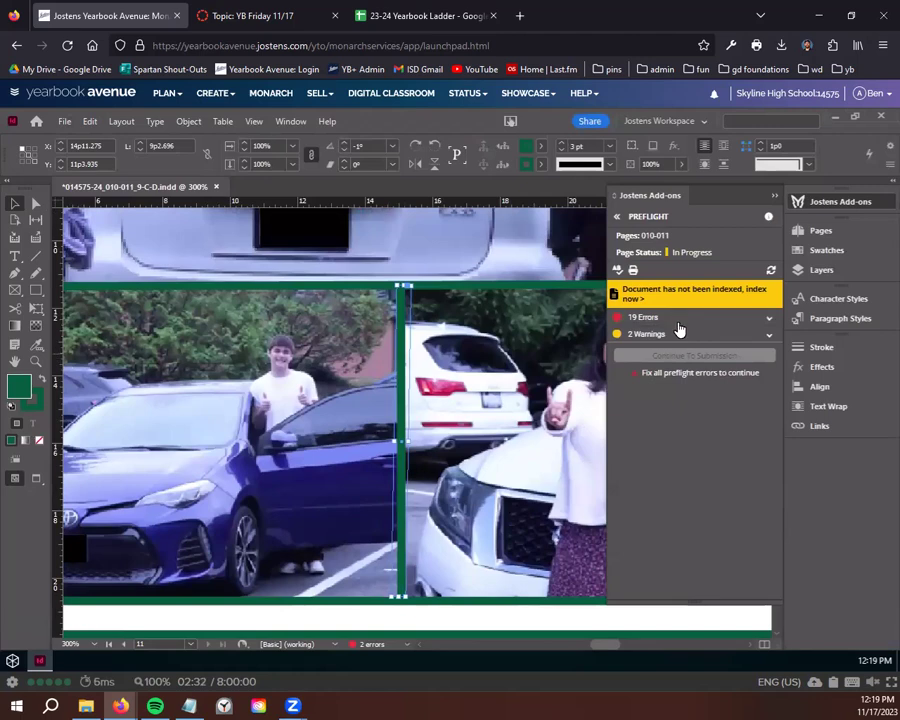
left_click(677, 319)
left_click(683, 350)
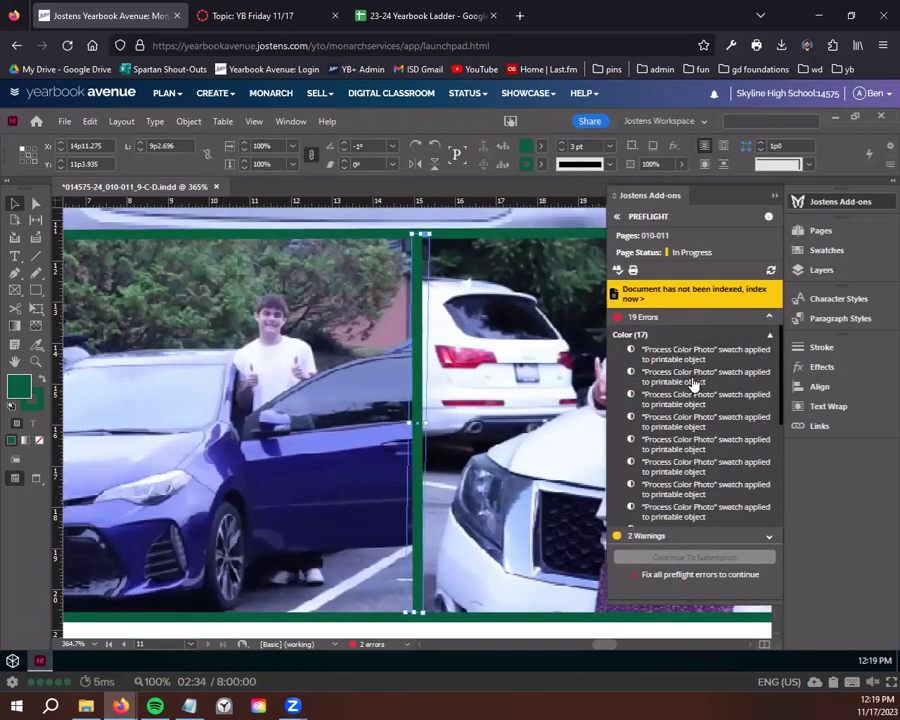
left_click(701, 374)
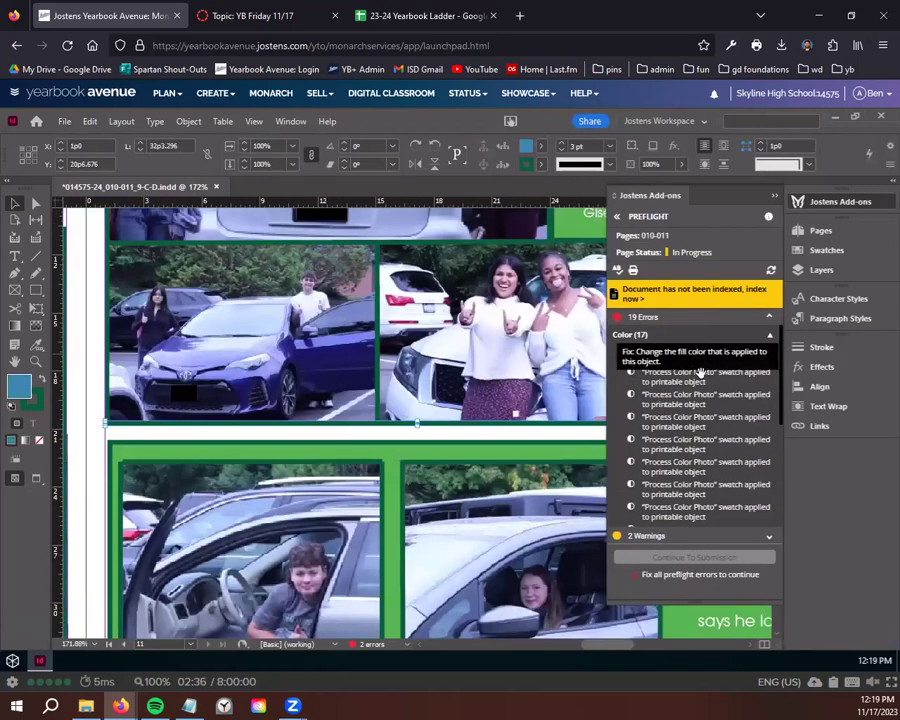
left_click(33, 408)
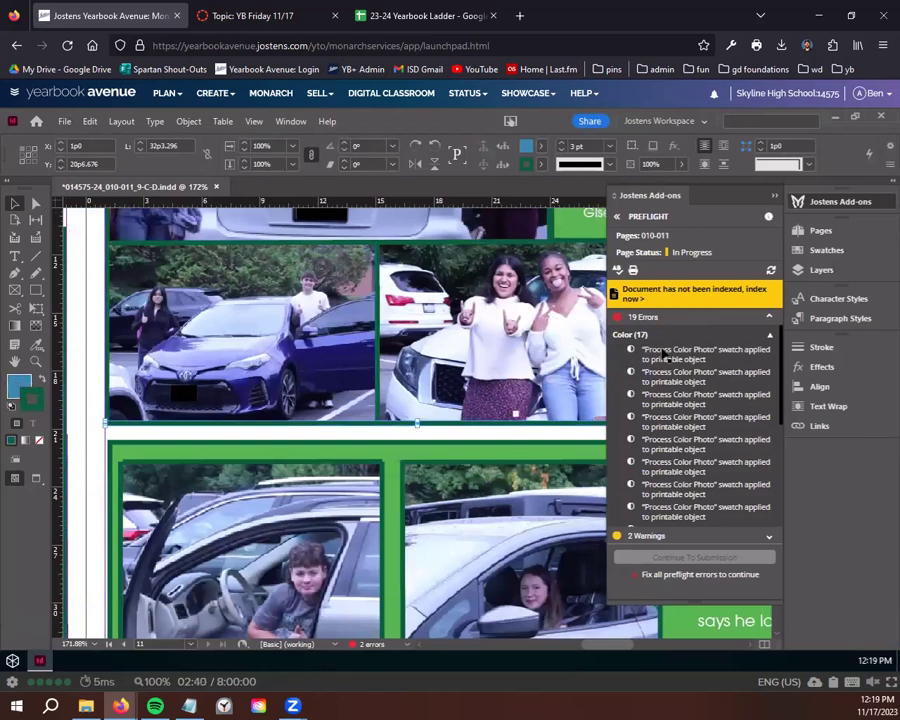
left_click(617, 217)
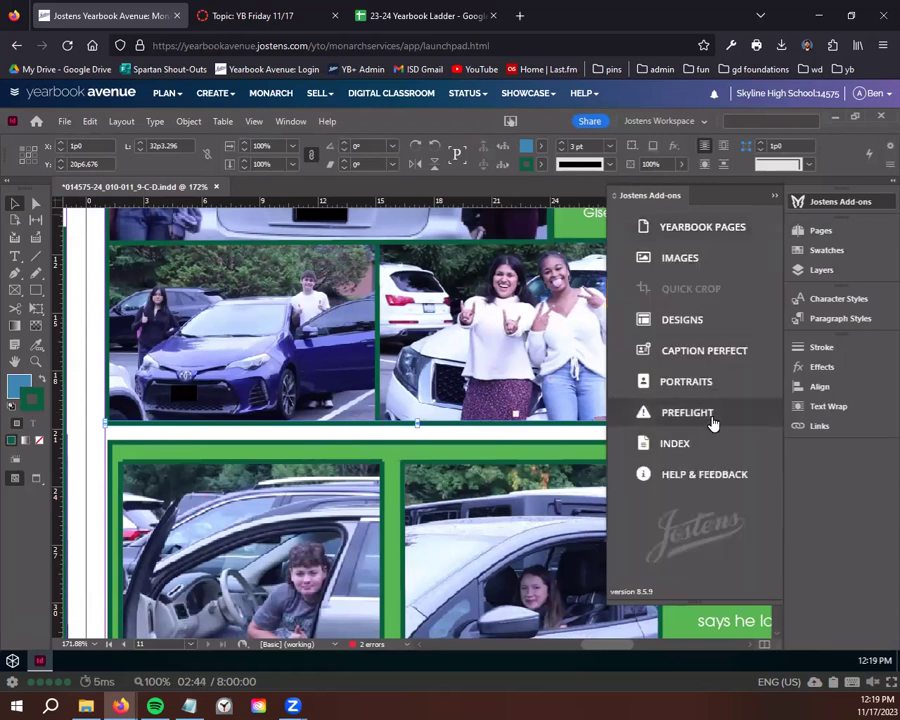
Step: Rerun Preflight and review the refreshed 18 errors and 2 warnings
left_click(711, 416)
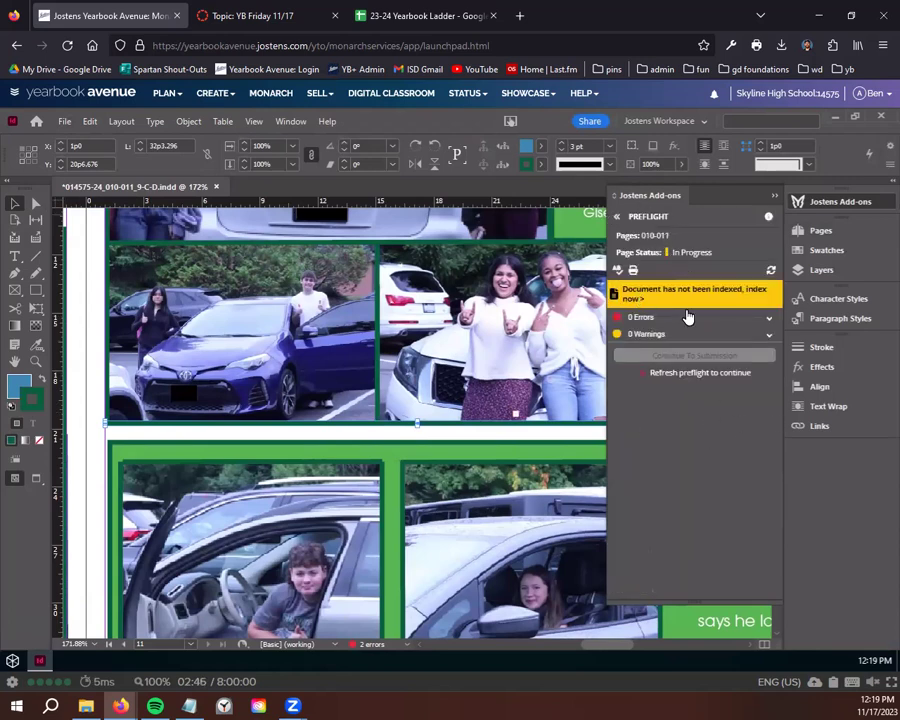
left_click(691, 320)
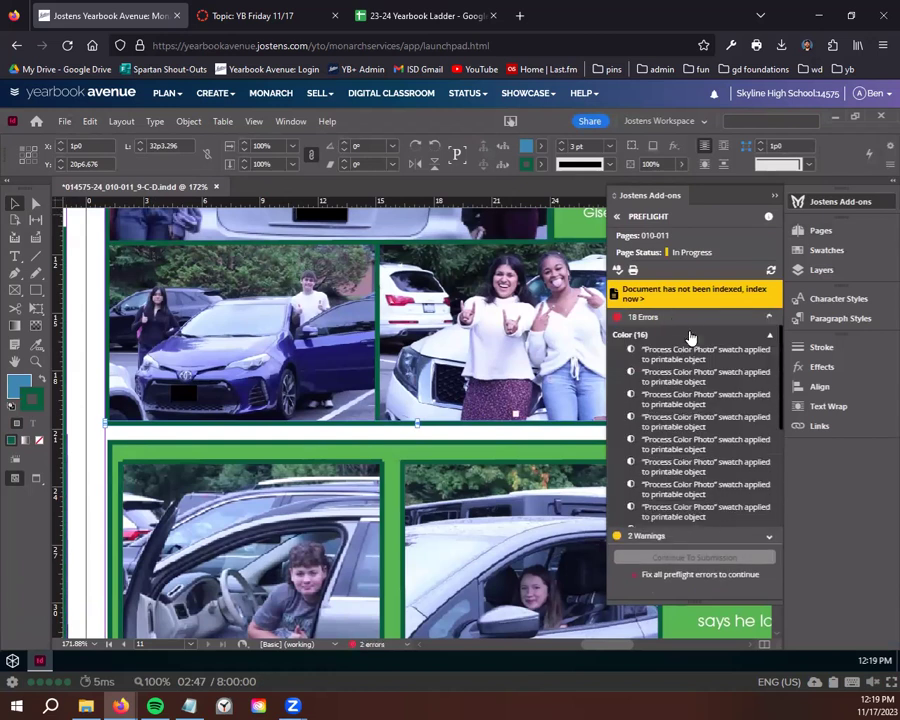
left_click(683, 536)
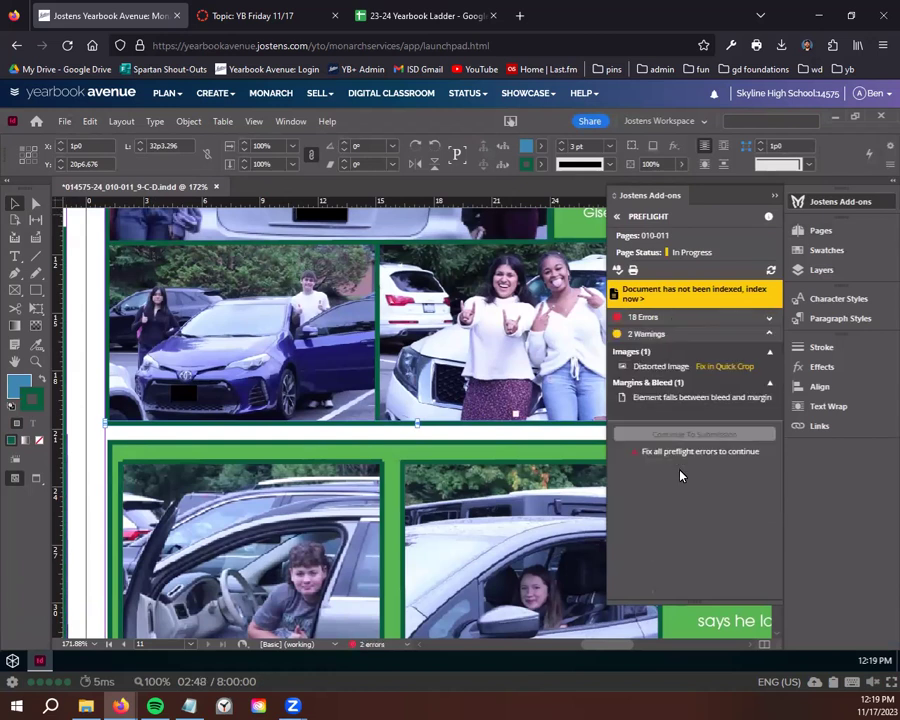
left_click(652, 336)
left_click(656, 319)
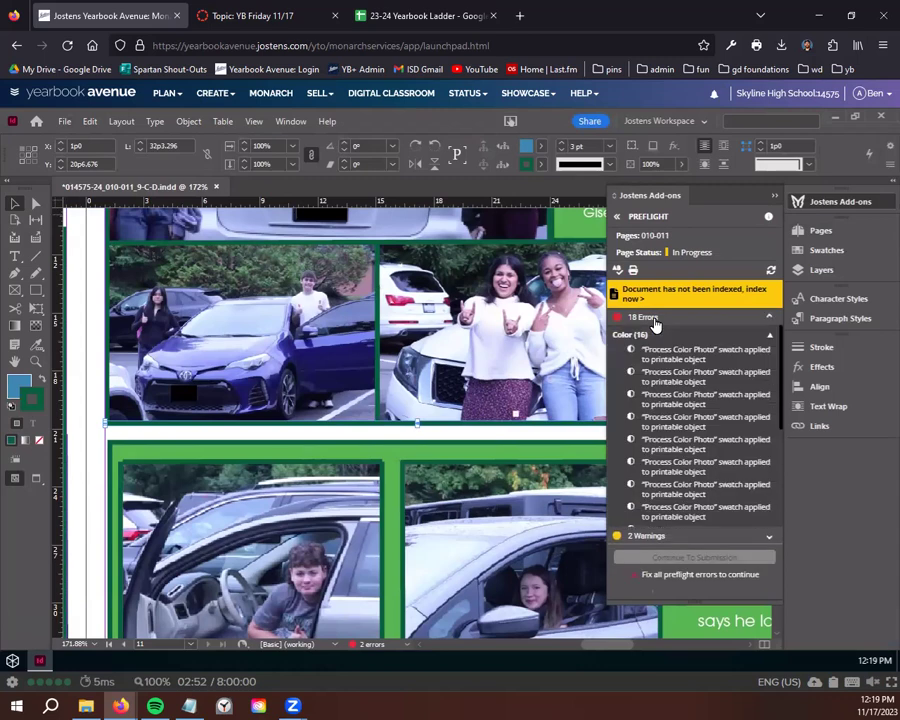
scroll(680, 420, "down", 2)
scroll(690, 440, "down", 3)
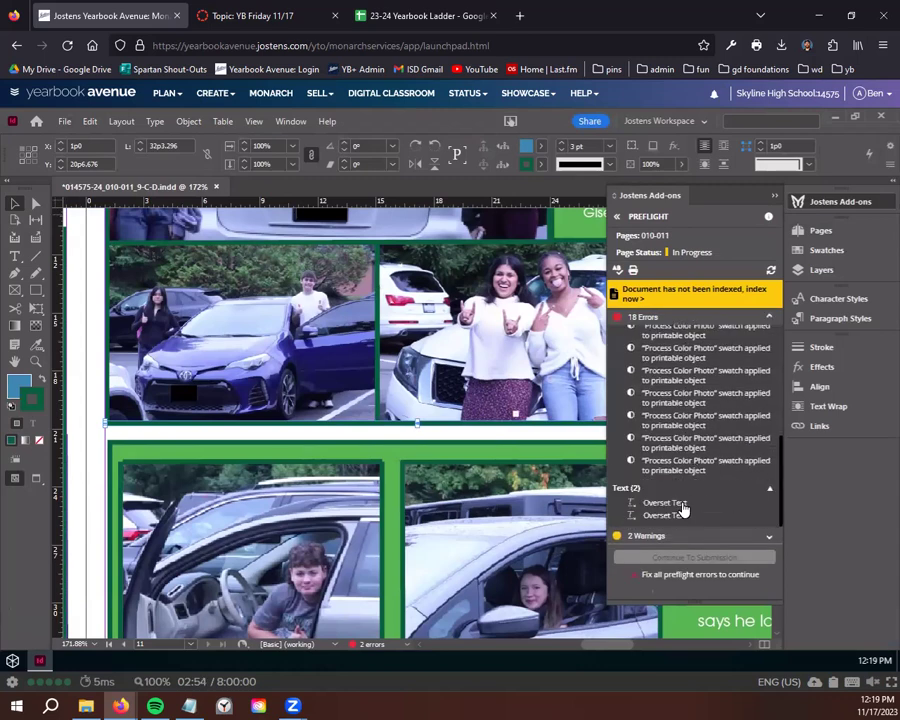
Step: Jump to an Overset Text error, then zoom back out to the full spread
left_click(683, 506)
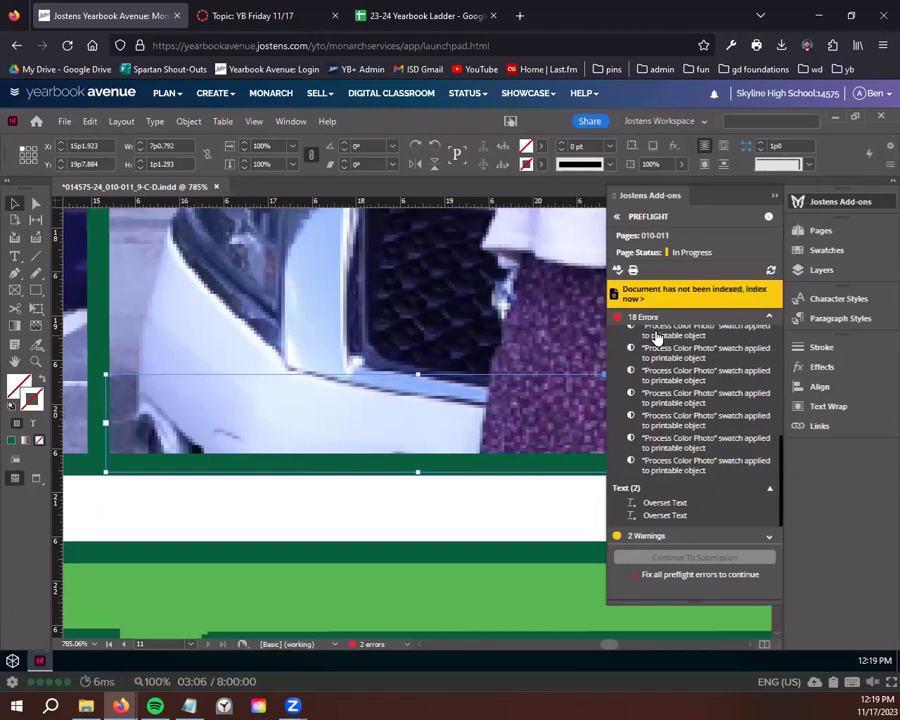
scroll(690, 420, "up", 5)
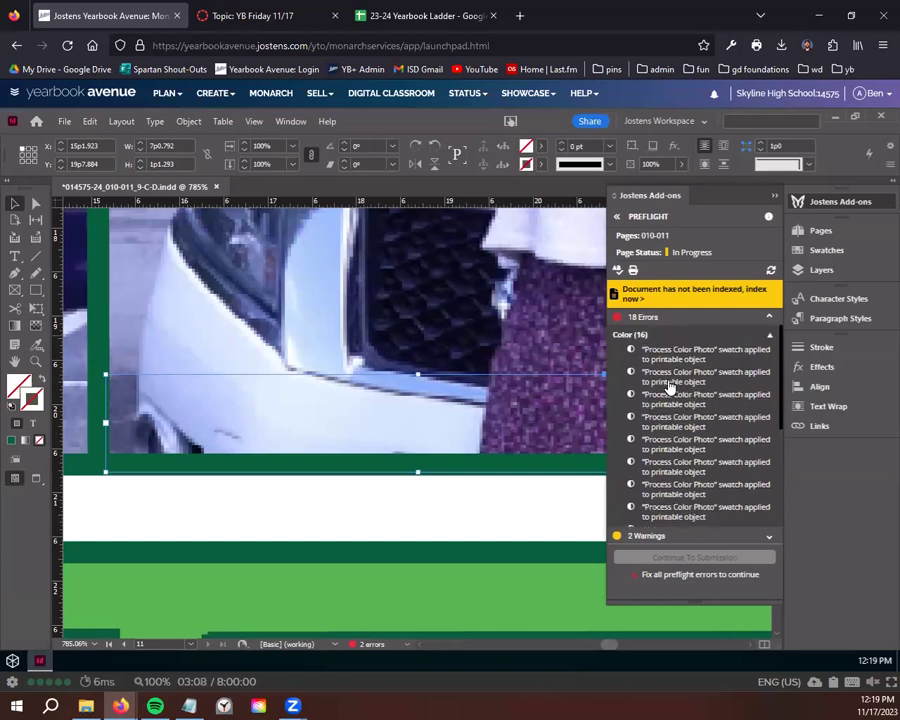
key("ctrl+0")
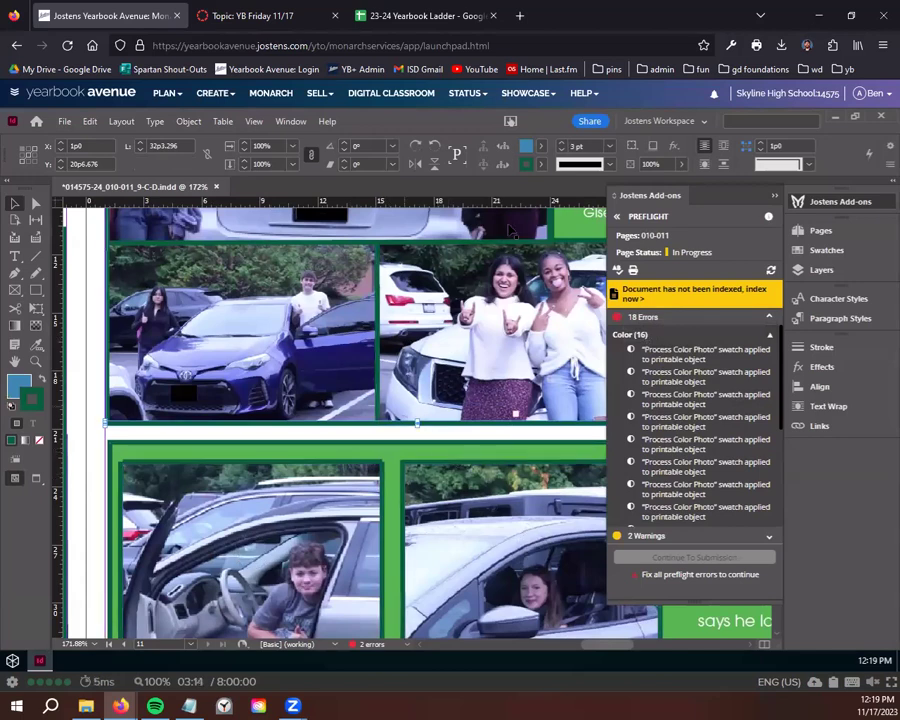
Step: Replace the frame's blue fill value 3783b7 with the pasted dark green colour
double_click(15, 389)
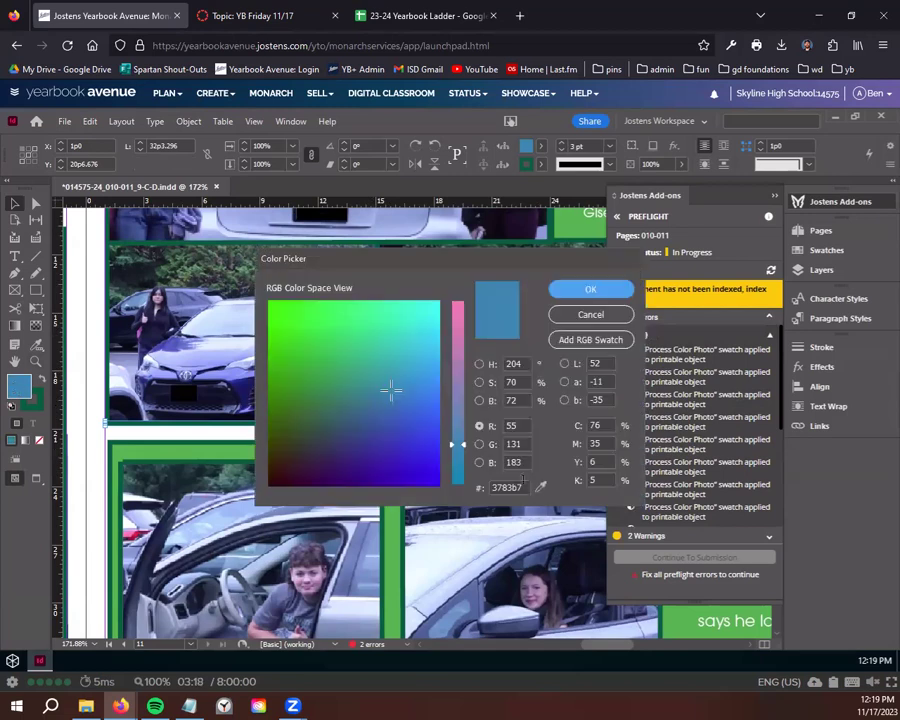
double_click(508, 487)
type("18573e")
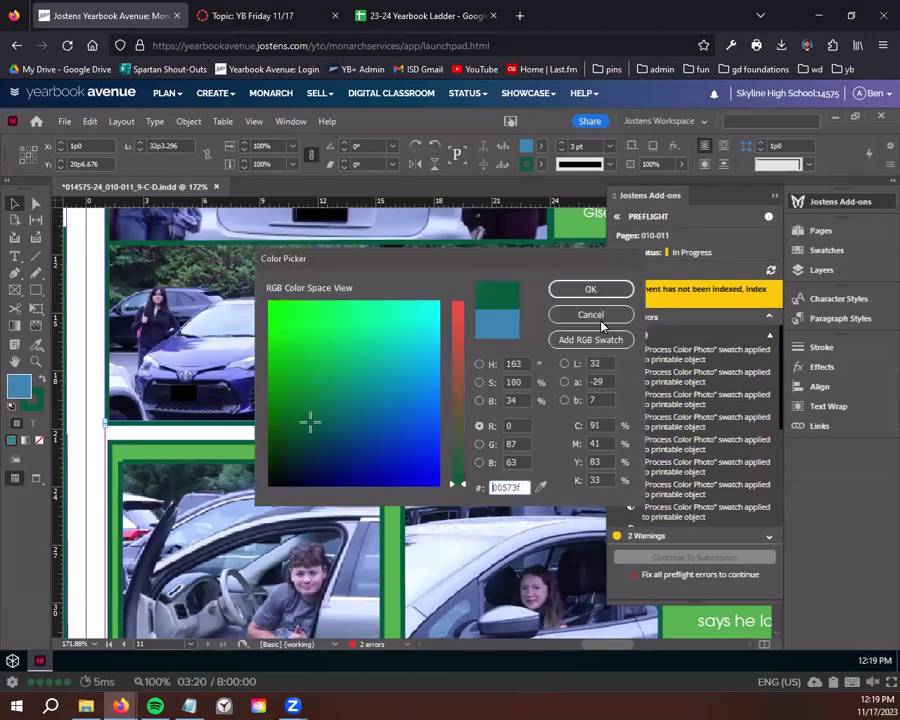
left_click(588, 287)
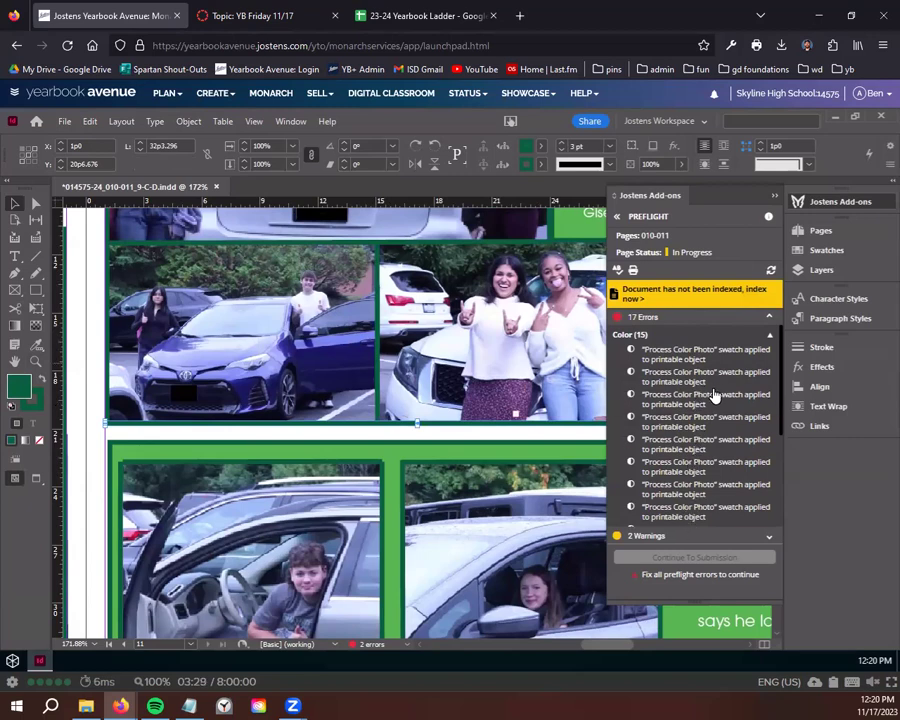
Step: Collapse and reopen the add-ons panel, then go back from Preflight to the main add-ons menu
scroll(678, 460, "down", 3)
scroll(690, 470, "up", 2)
left_click(816, 204)
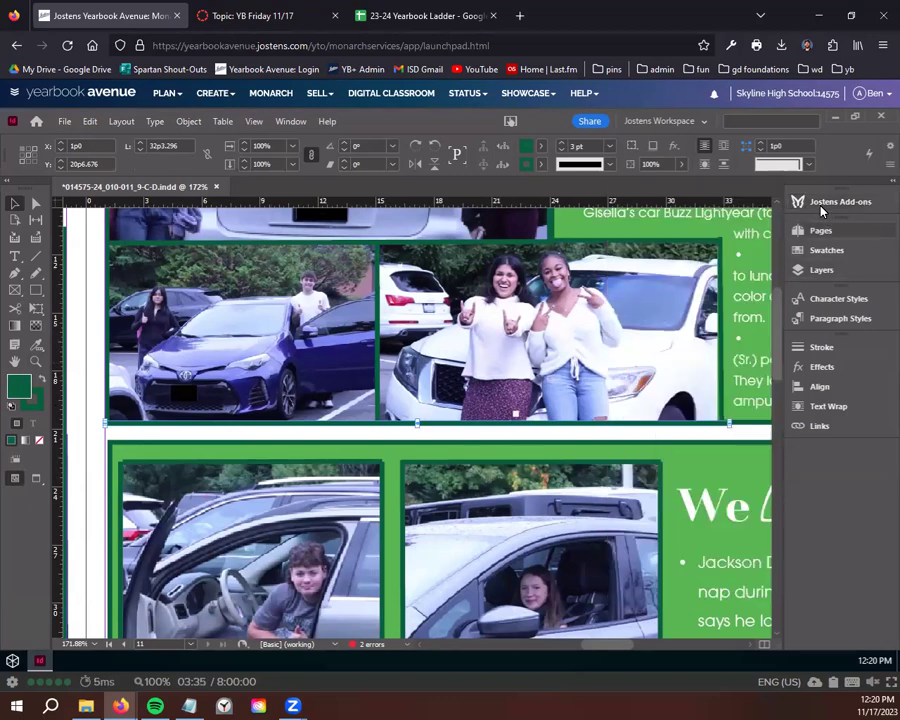
left_click(822, 208)
left_click(617, 217)
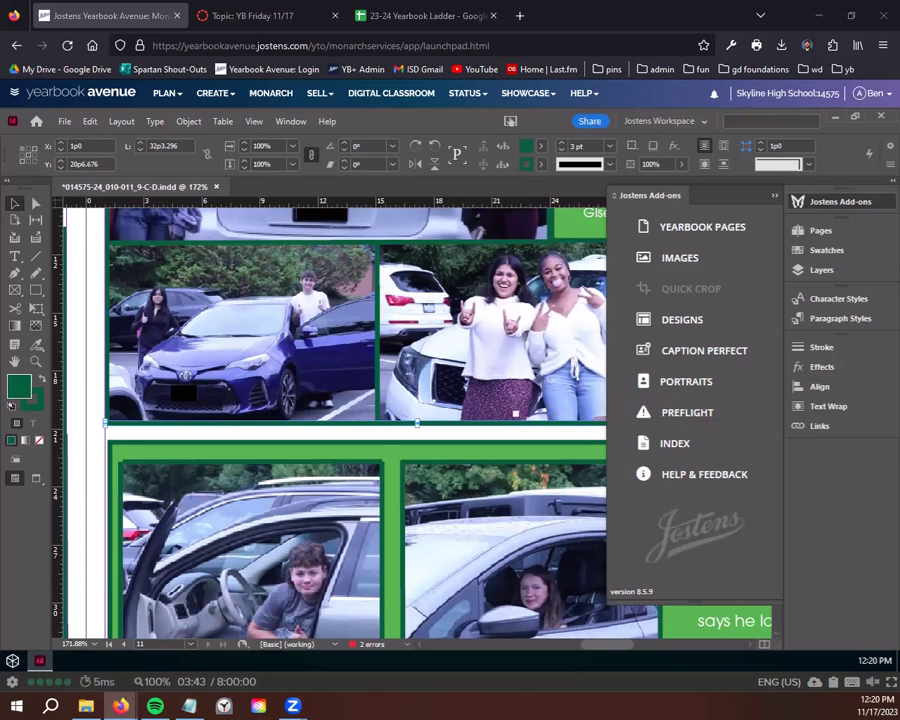
Step: Read the Canvas announcement's Preflight, midnight deadline and class colour notes, then return to Yearbook Avenue
left_click(265, 7)
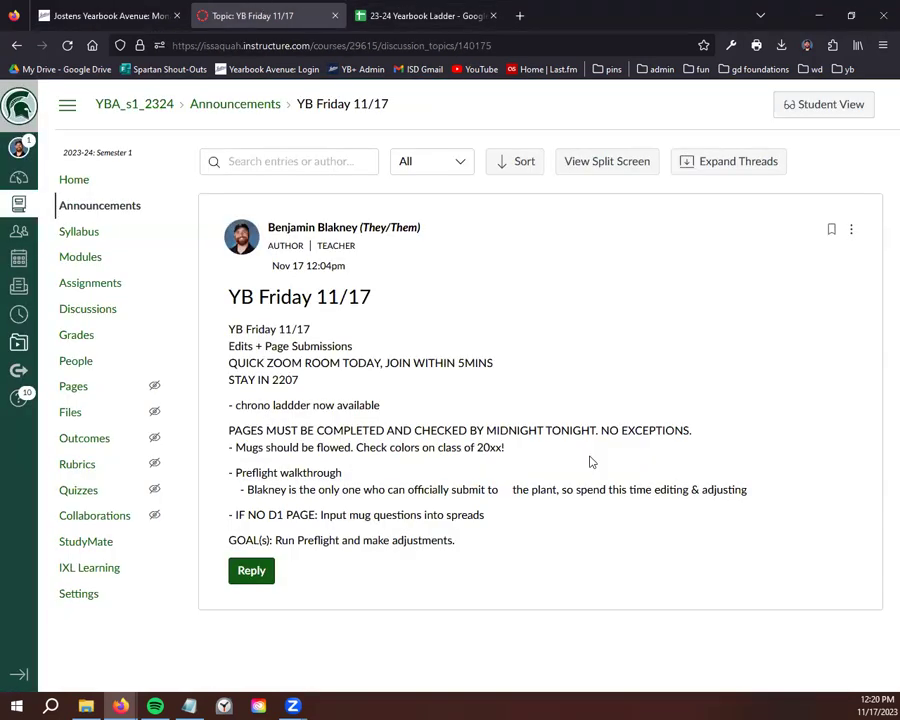
left_click_drag(410, 472, 209, 476)
left_click(212, 478)
left_click_drag(383, 430, 412, 448)
left_click(556, 455)
left_click(378, 472)
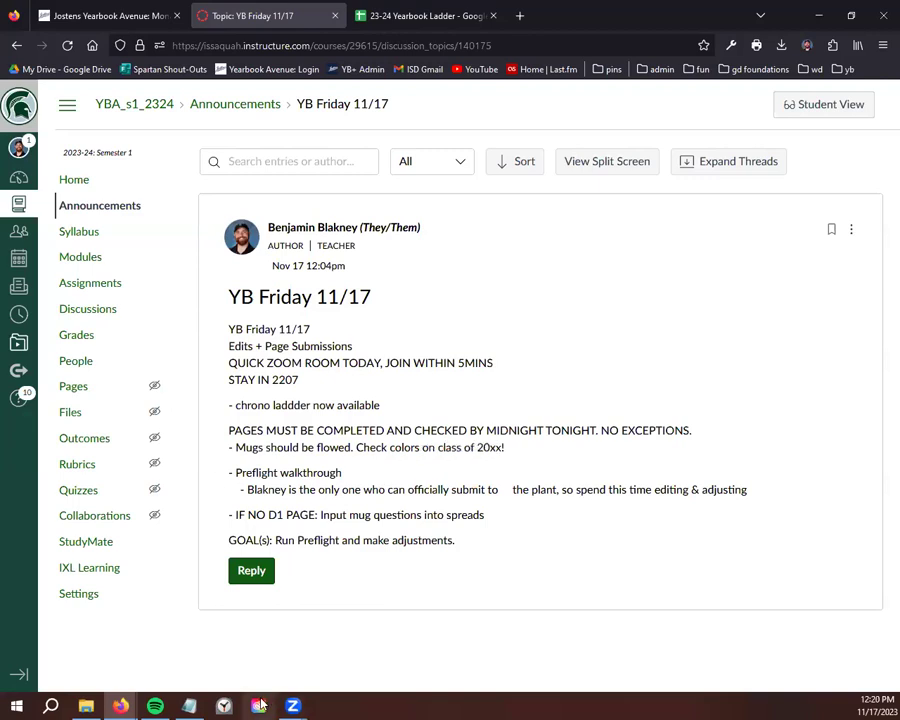
left_click(97, 16)
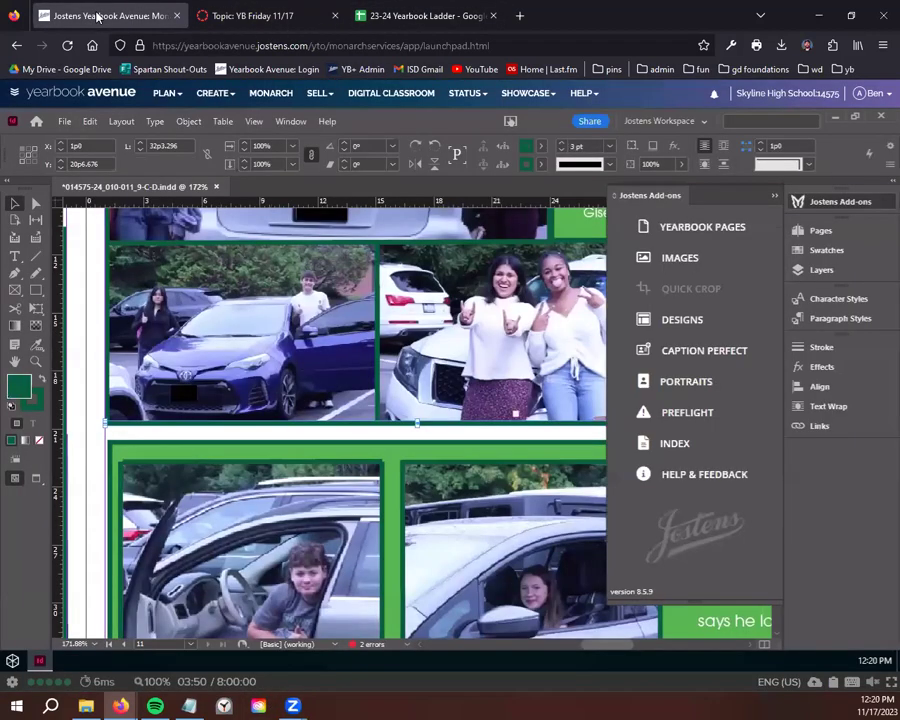
Step: Open the Yearbook Pages list, try to open Sophomore Mugs 1, and dismiss the cannot-open error
left_click(703, 226)
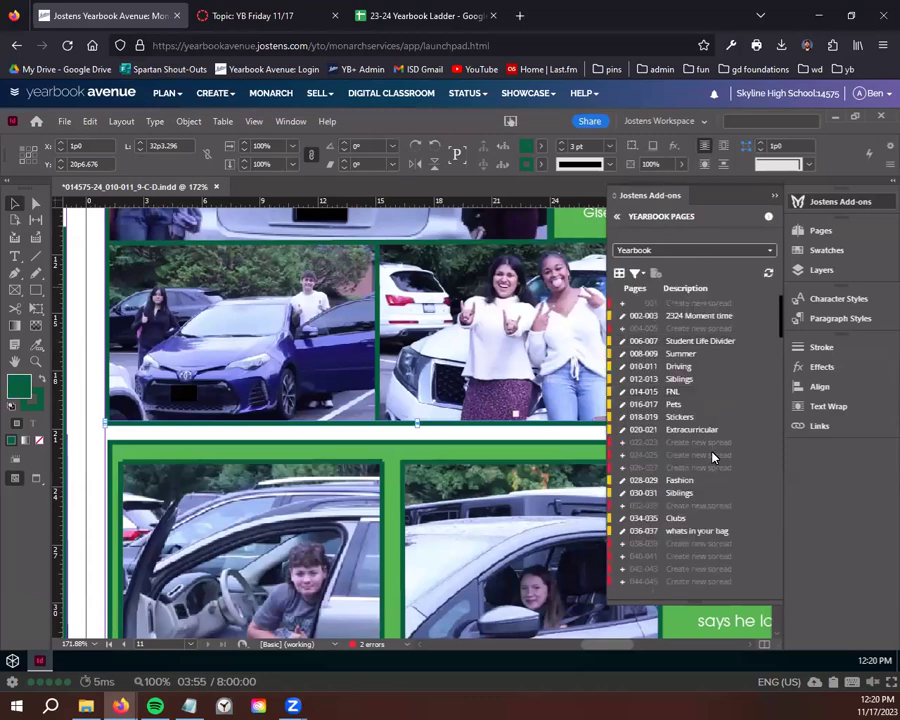
scroll(689, 493, "down", 20)
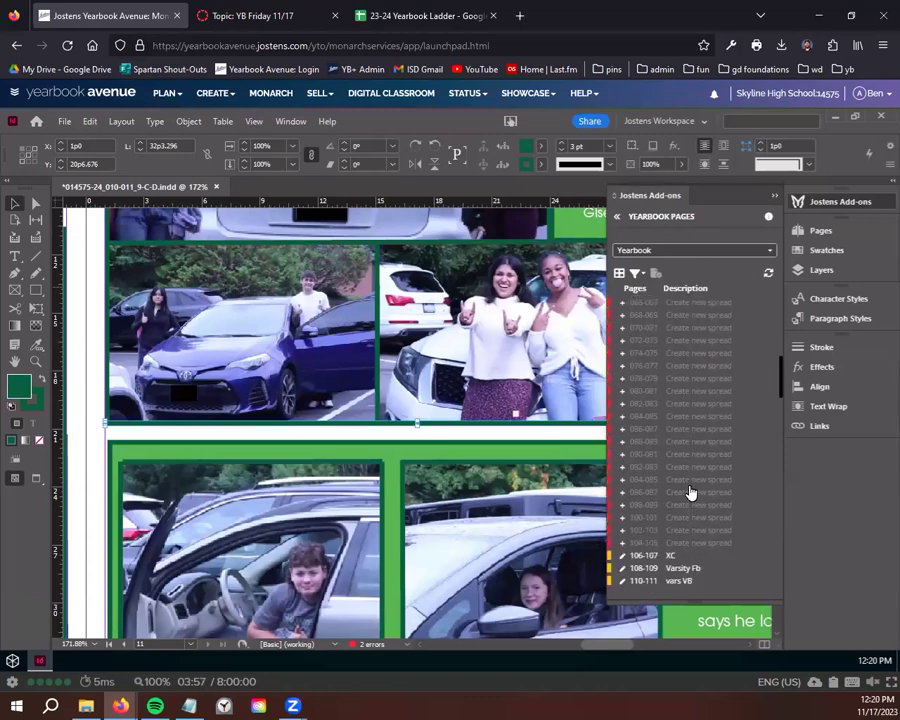
scroll(697, 380, "up", 3)
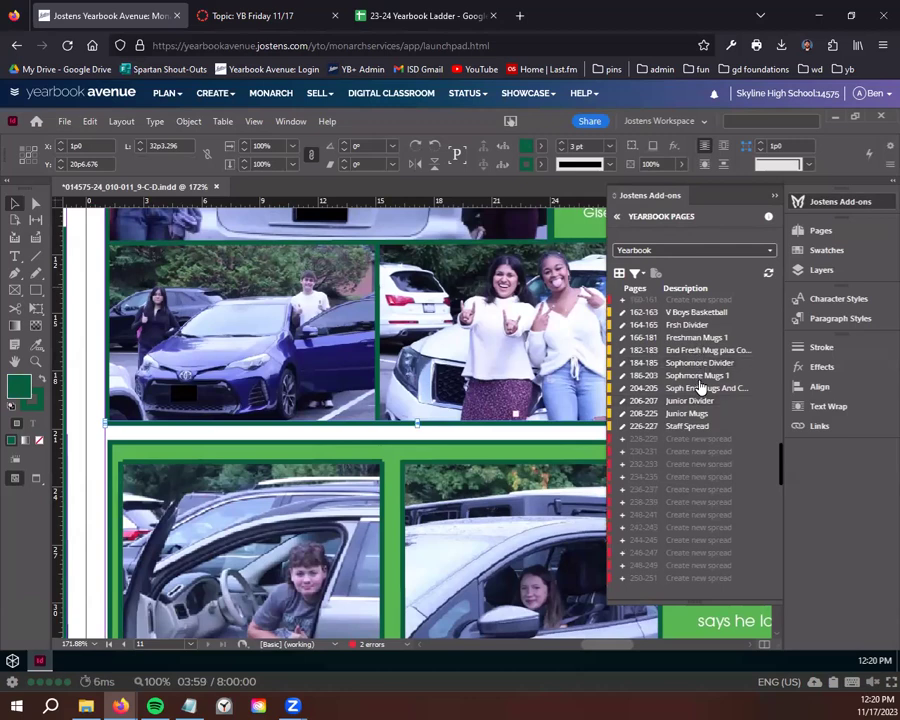
left_click(697, 375)
left_click(710, 589)
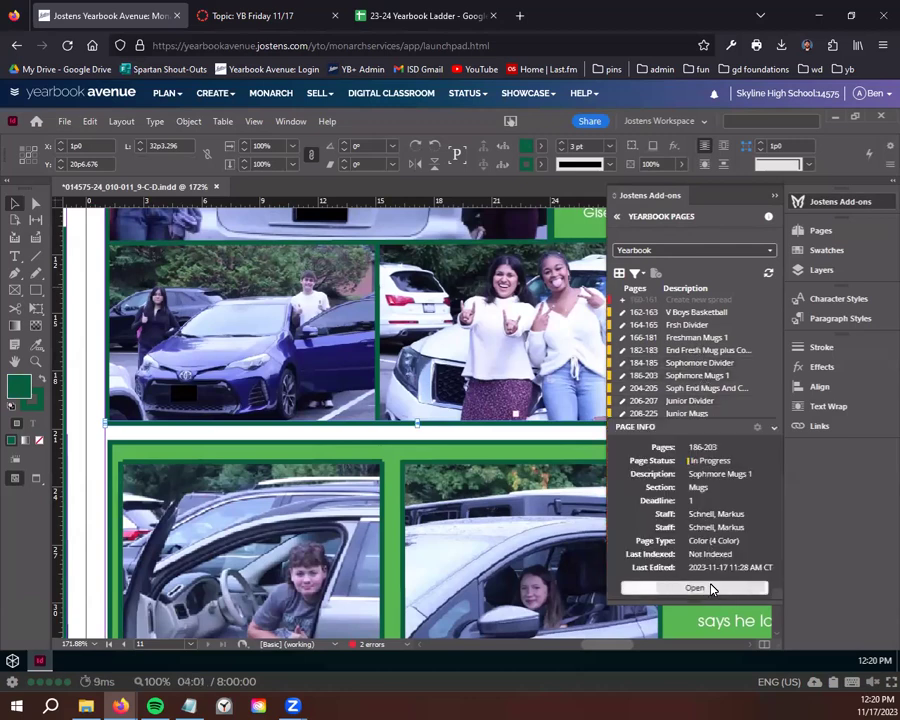
left_click(452, 424)
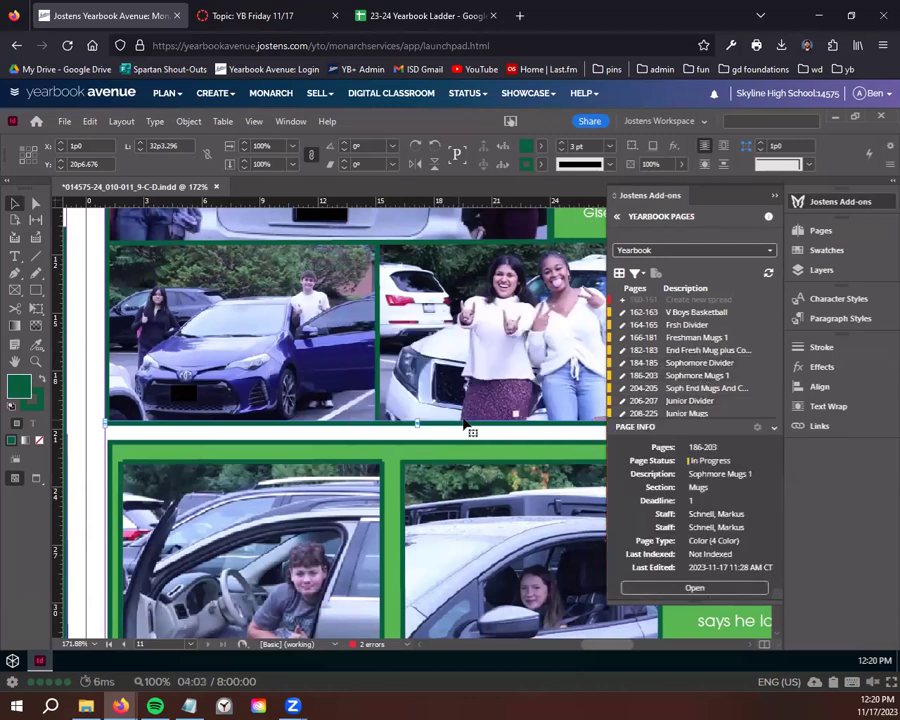
Step: Try twice to open the Junior Mug 1 spread, dismissing each cannot-open error
scroll(693, 362, "down", 3)
double_click(702, 355)
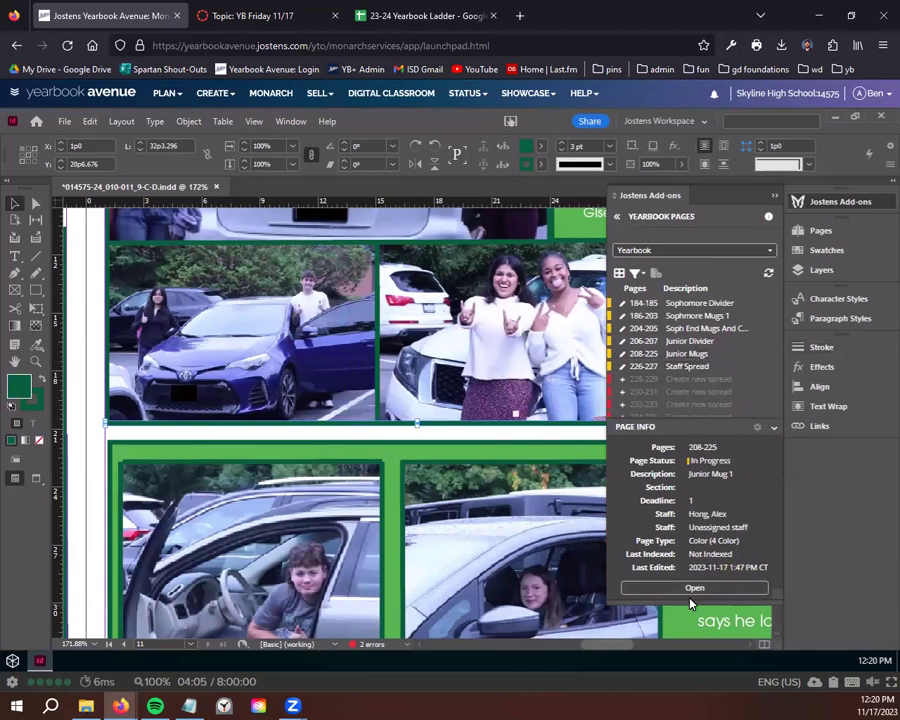
left_click(452, 424)
scroll(678, 378, "up", 8)
scroll(677, 376, "down", 8)
left_click(682, 587)
left_click(694, 589)
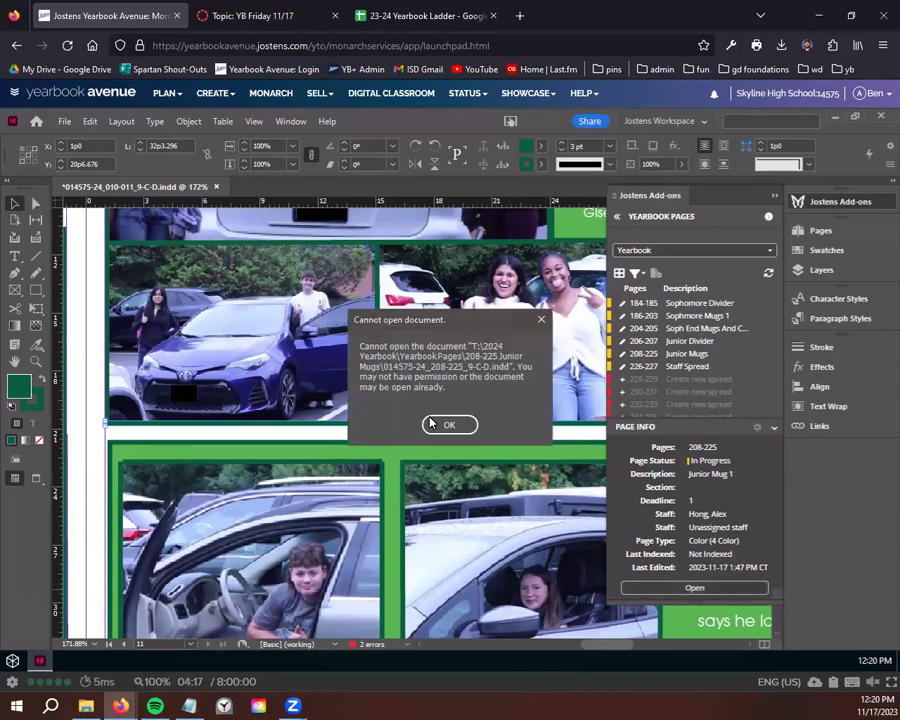
left_click(449, 425)
Step: Try to open Freshman Mugs 1, dismiss the error, then open the Designs template library
scroll(697, 330, "up", 5)
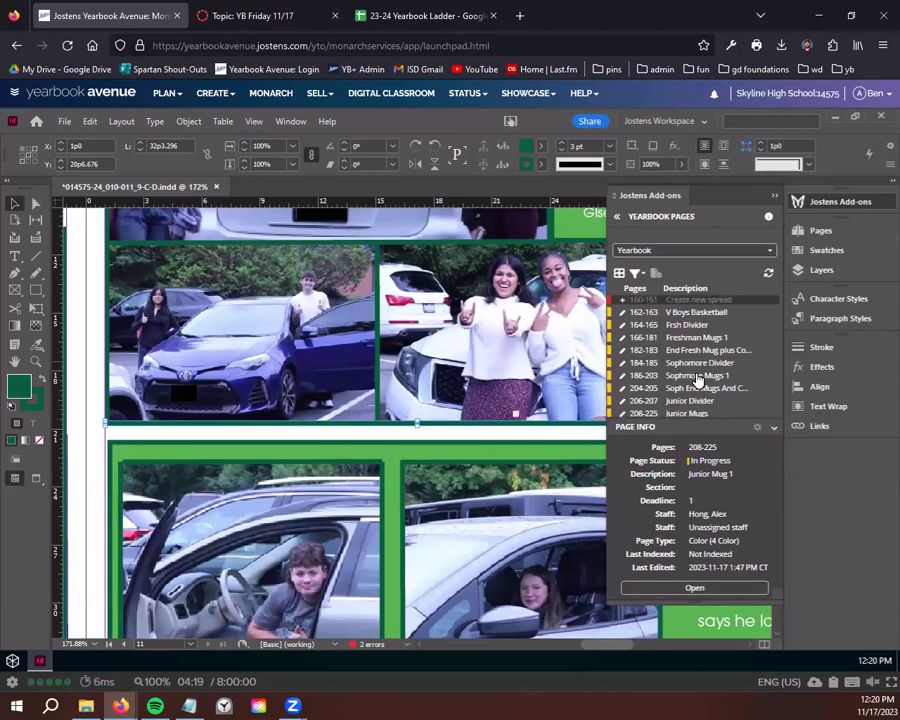
left_click(697, 328)
left_click(696, 338)
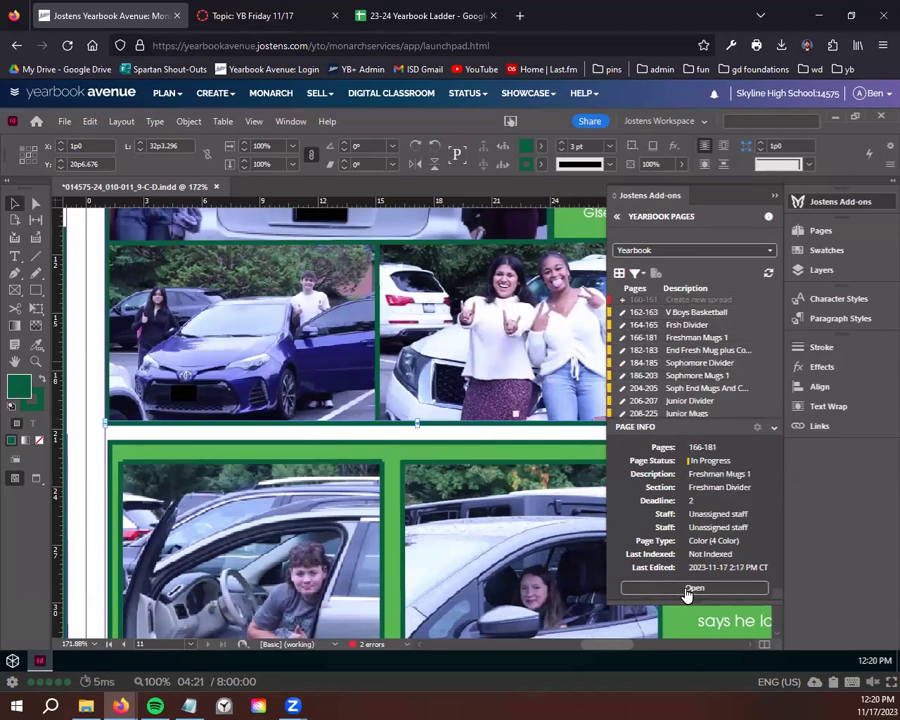
left_click(686, 593)
left_click(450, 426)
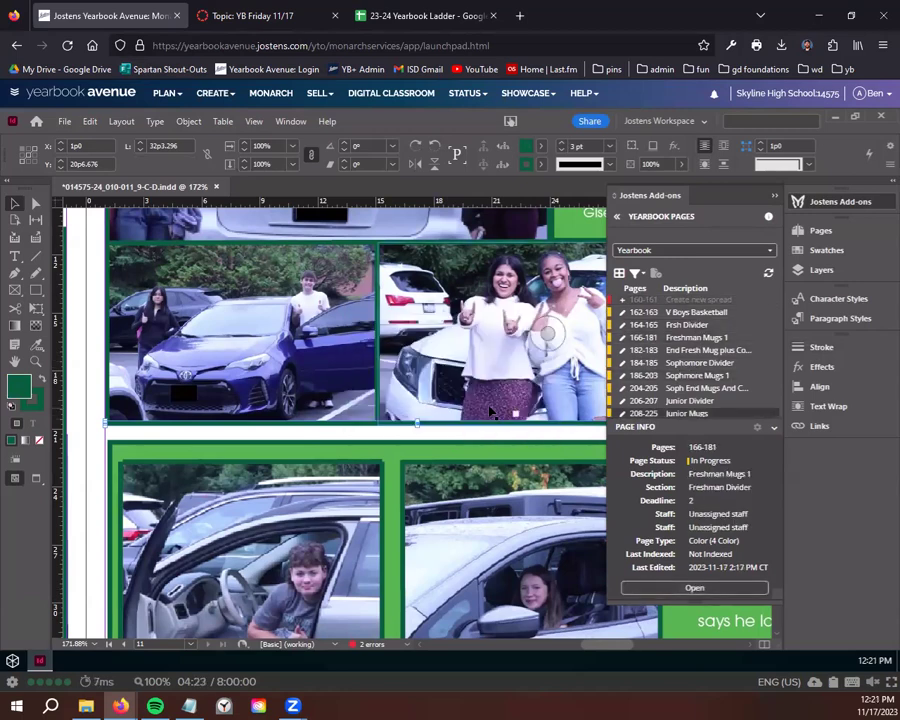
scroll(480, 410, "up", 1)
scroll(480, 410, "up", 3)
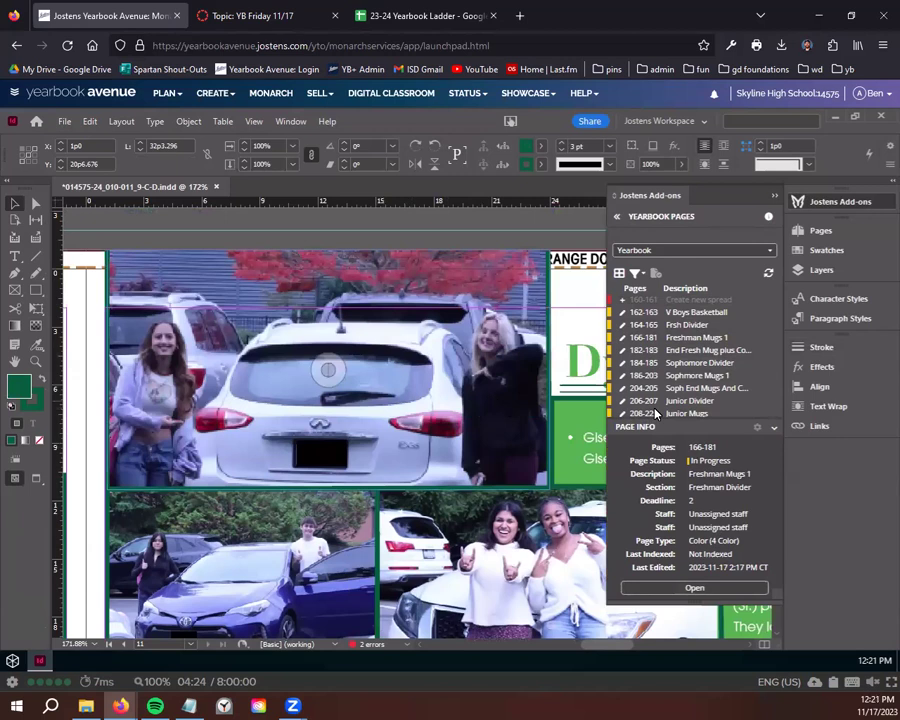
left_click(617, 216)
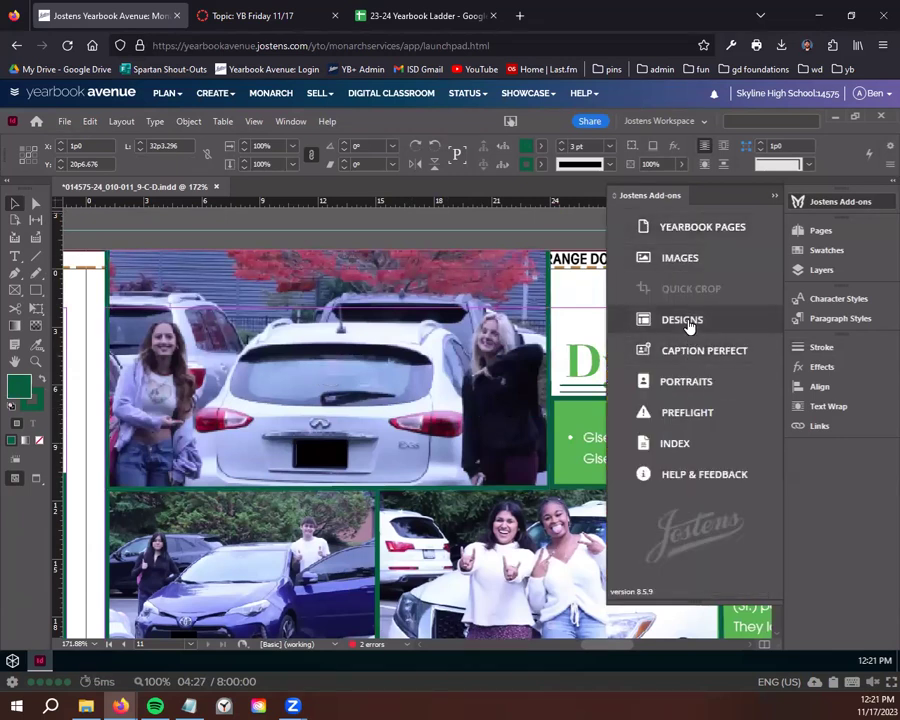
left_click(686, 322)
Step: Scroll the Driving spread's Preflight list of 17 errors, including the 2 Overset Text items
scroll(693, 455, "down", 8)
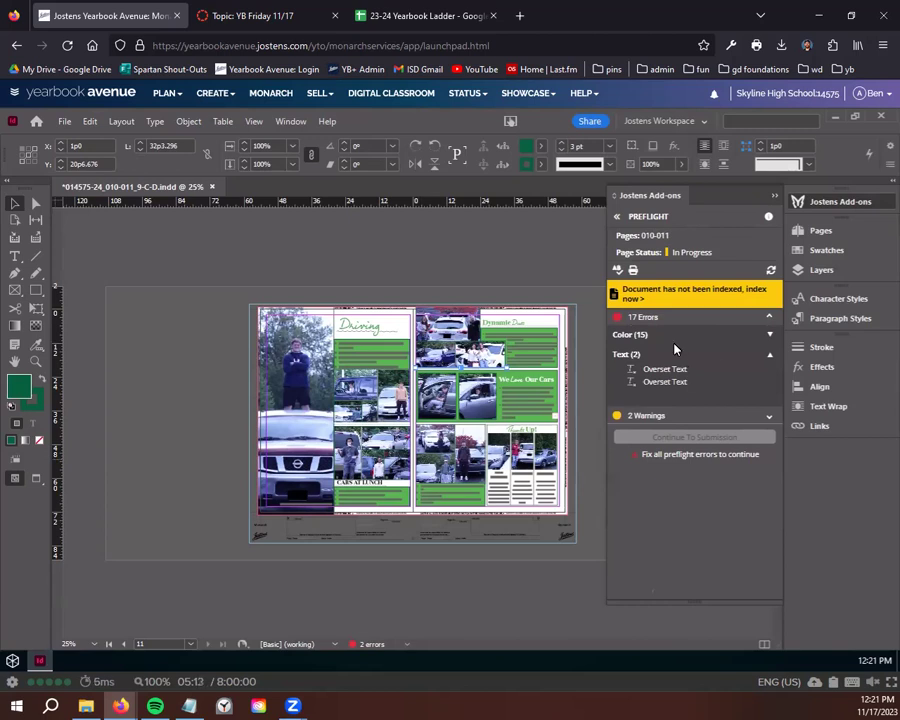
Step: Load the YBA_s1_2324 course Home syllabus page from the Canvas tab
left_click(300, 12)
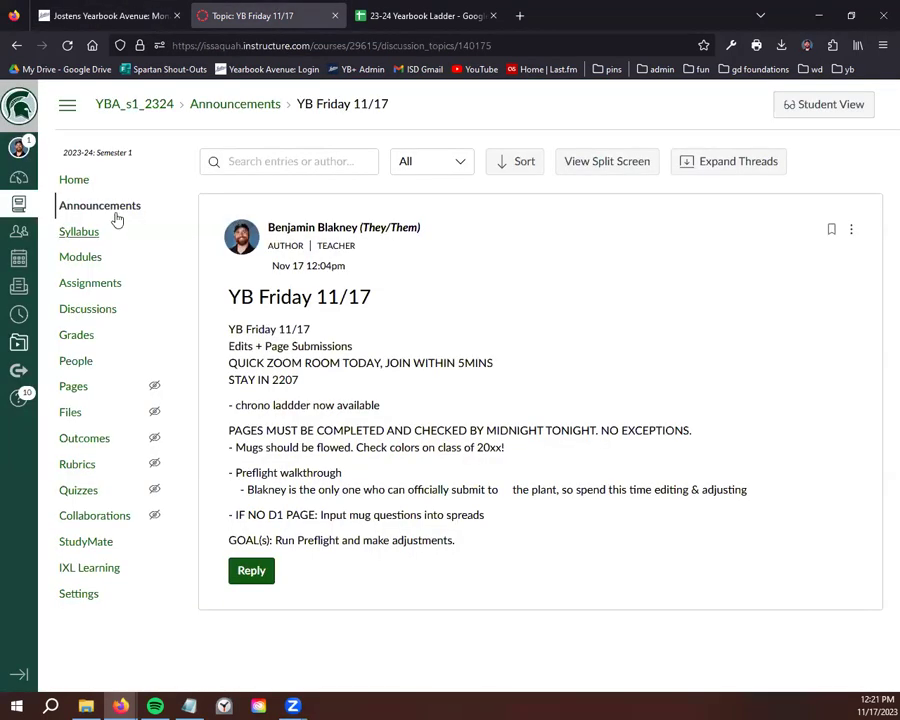
left_click(76, 188)
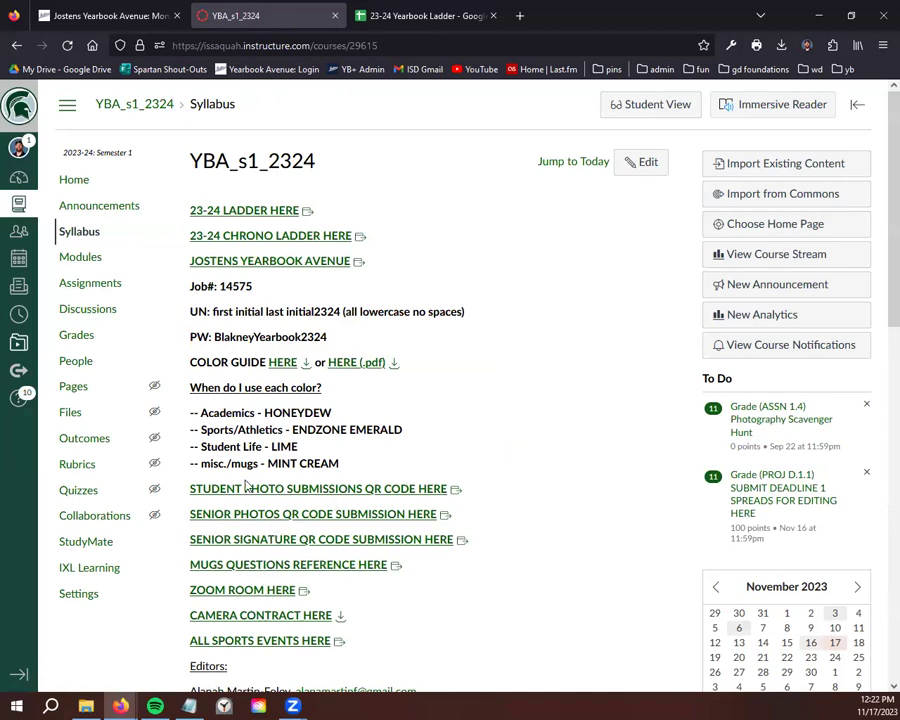
Step: Open MUGS QUESTIONS REFERENCE HERE and scroll through the student answers in the Google Doc
left_click(295, 566)
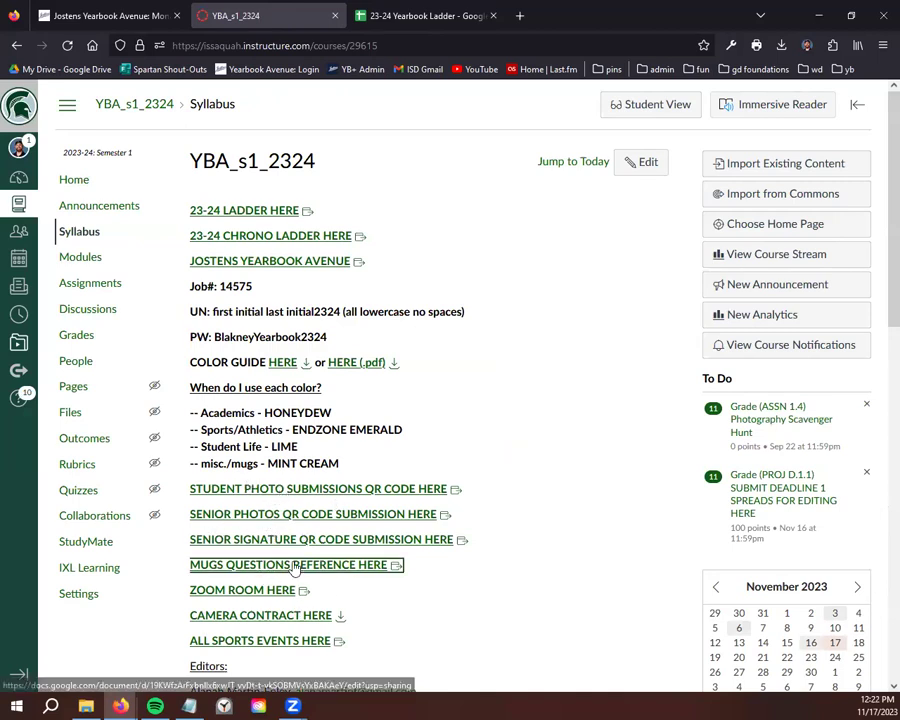
scroll(447, 456, "down", 5)
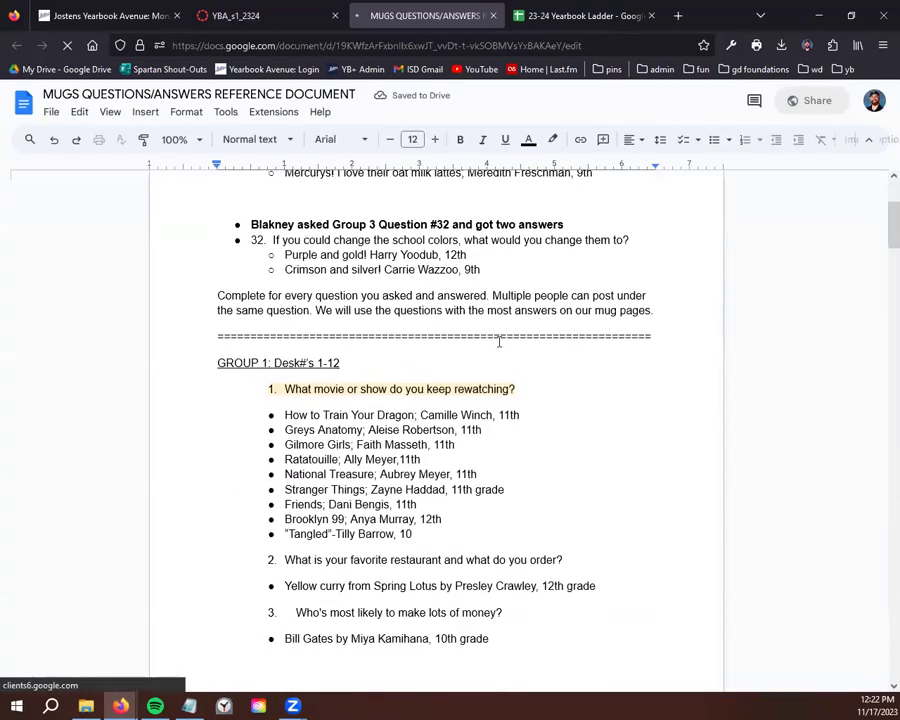
scroll(407, 432, "up", 2)
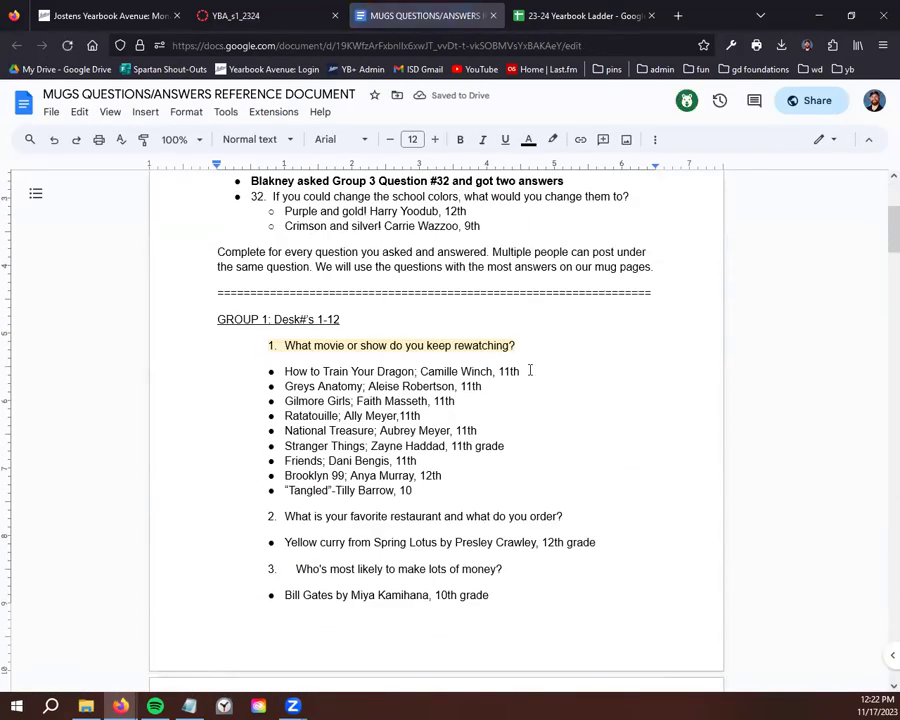
scroll(526, 368, "down", 1)
scroll(430, 370, "down", 10)
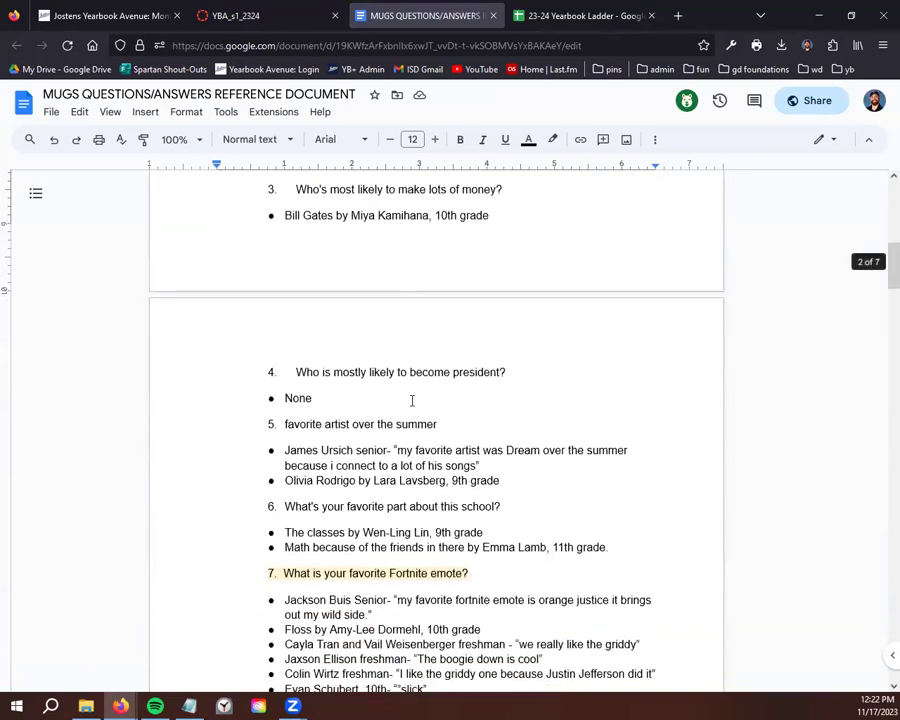
scroll(416, 372, "down", 18)
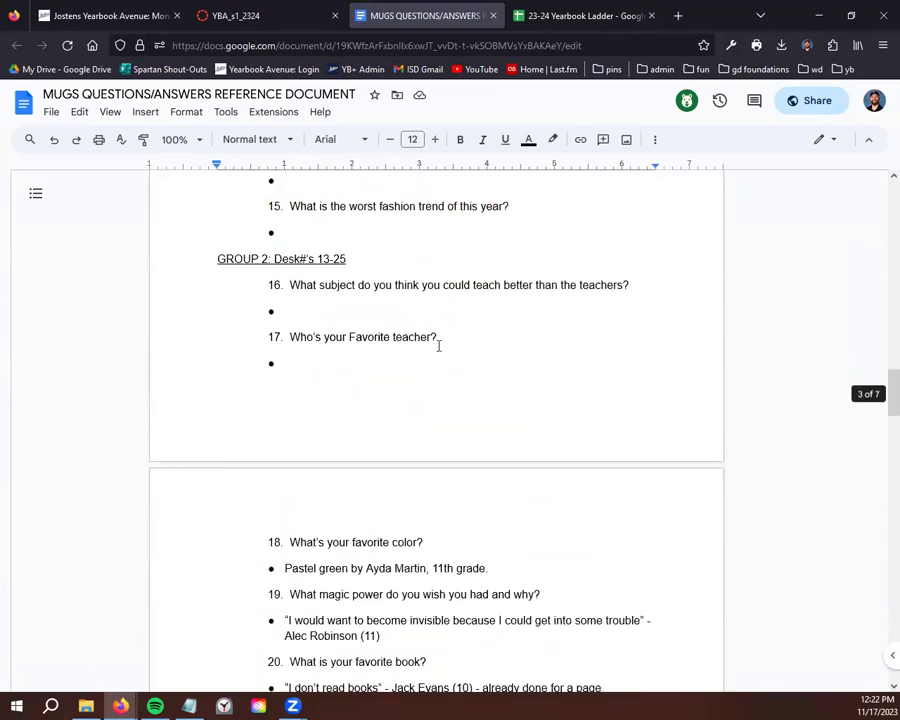
scroll(415, 351, "down", 6)
scroll(300, 490, "up", 5)
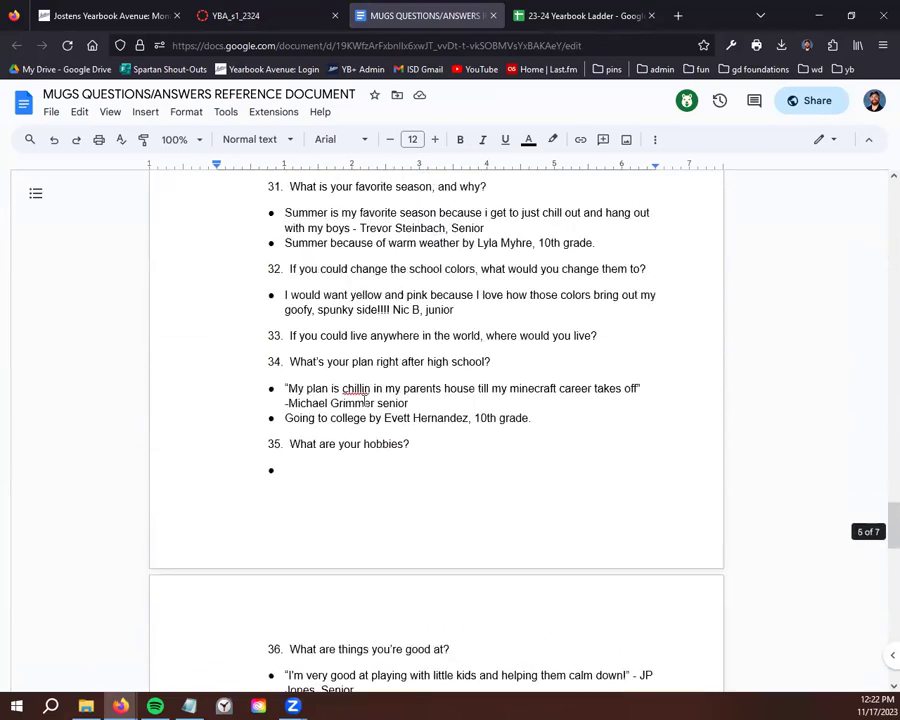
scroll(336, 497, "down", 2)
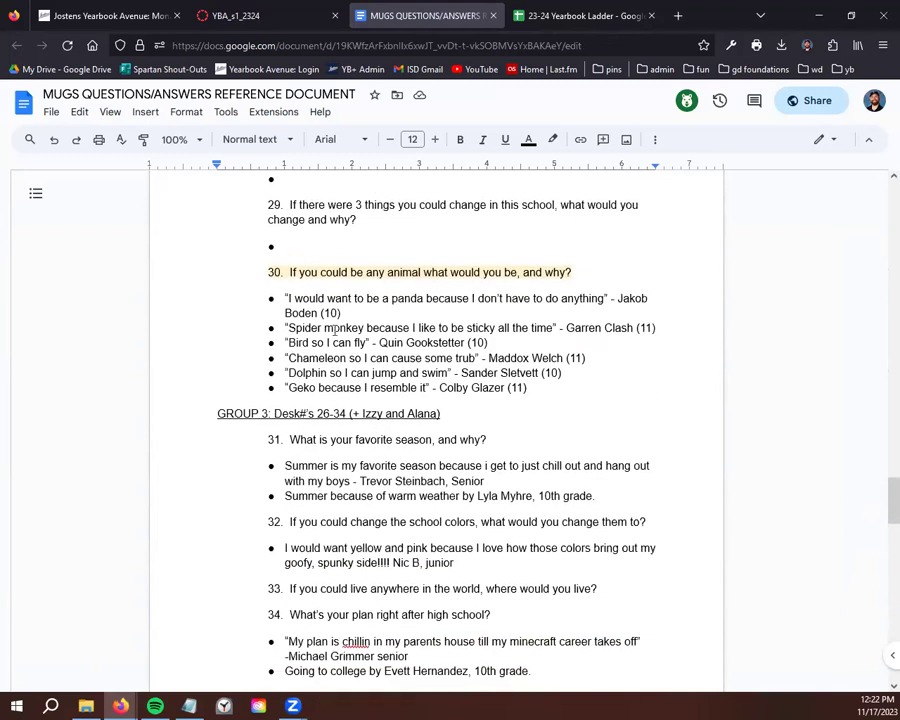
Step: Return to Yearbook Avenue and close the Driving spread, choosing No to saving changes
left_click(255, 12)
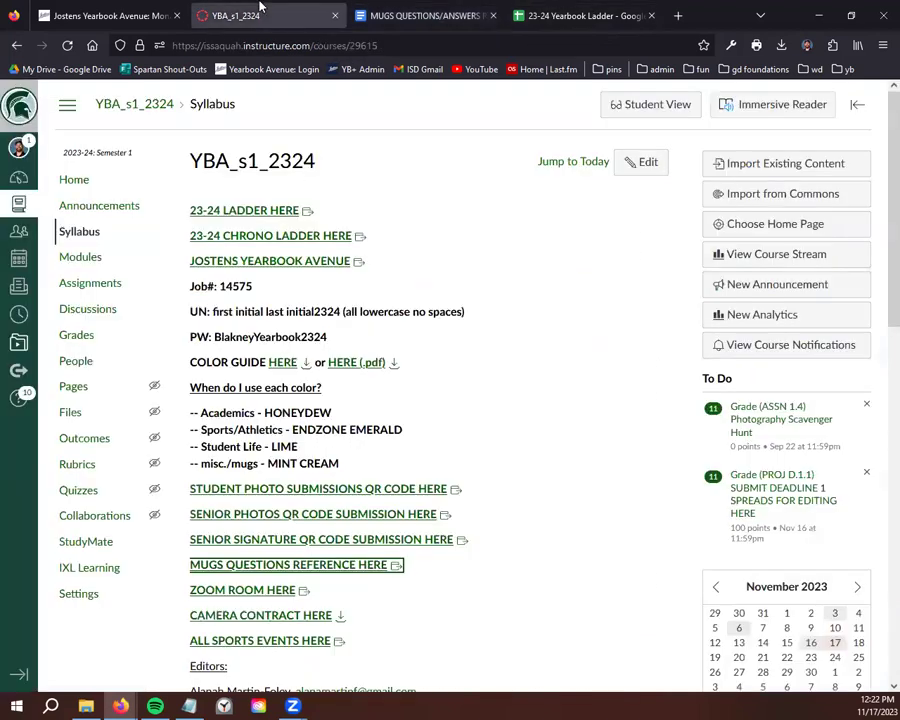
left_click(104, 12)
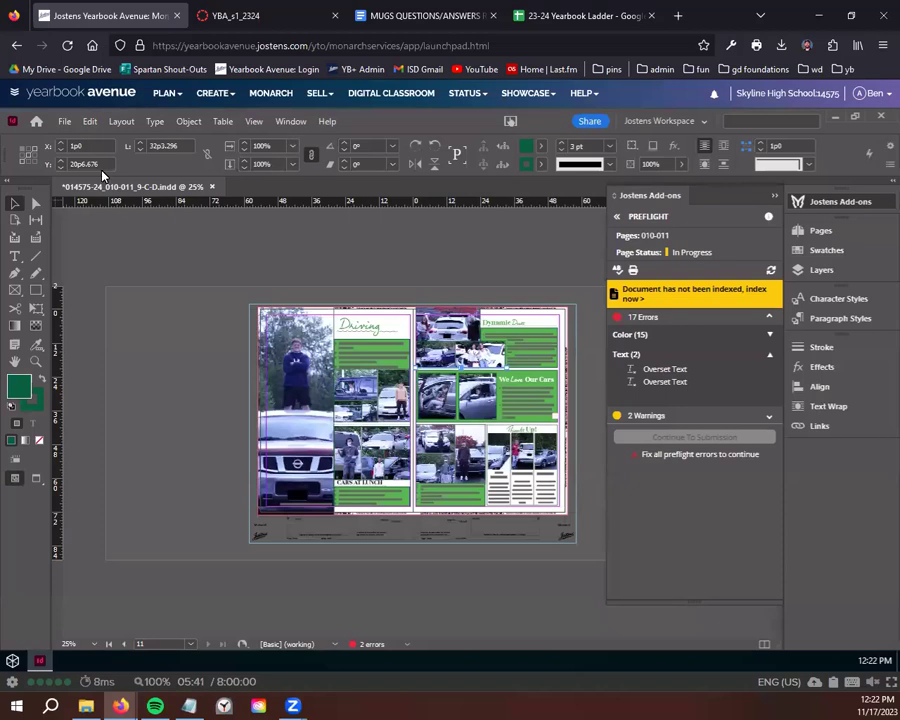
left_click(212, 187)
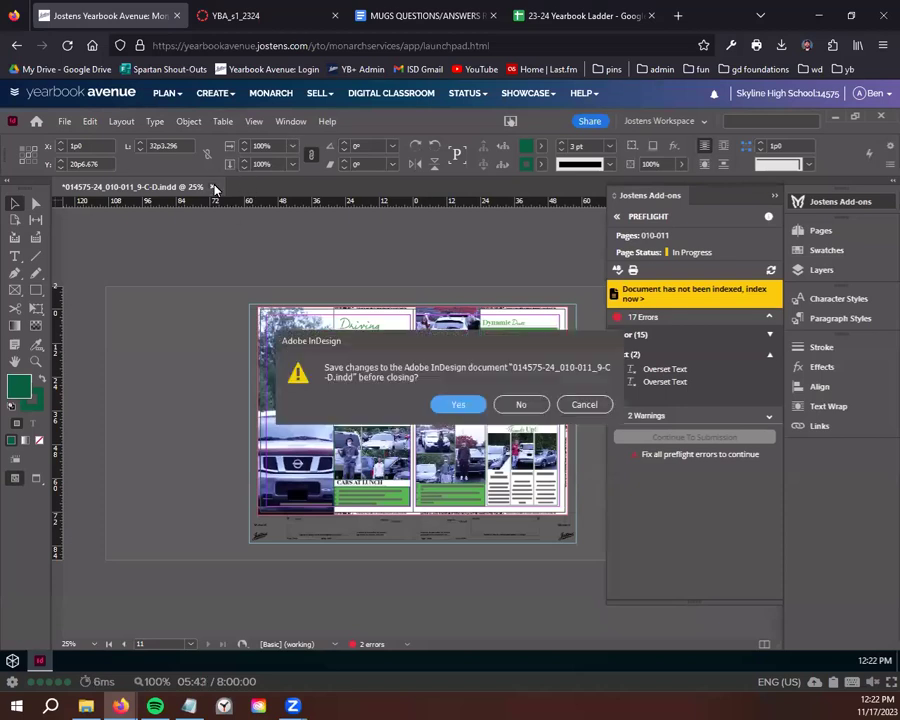
left_click(521, 404)
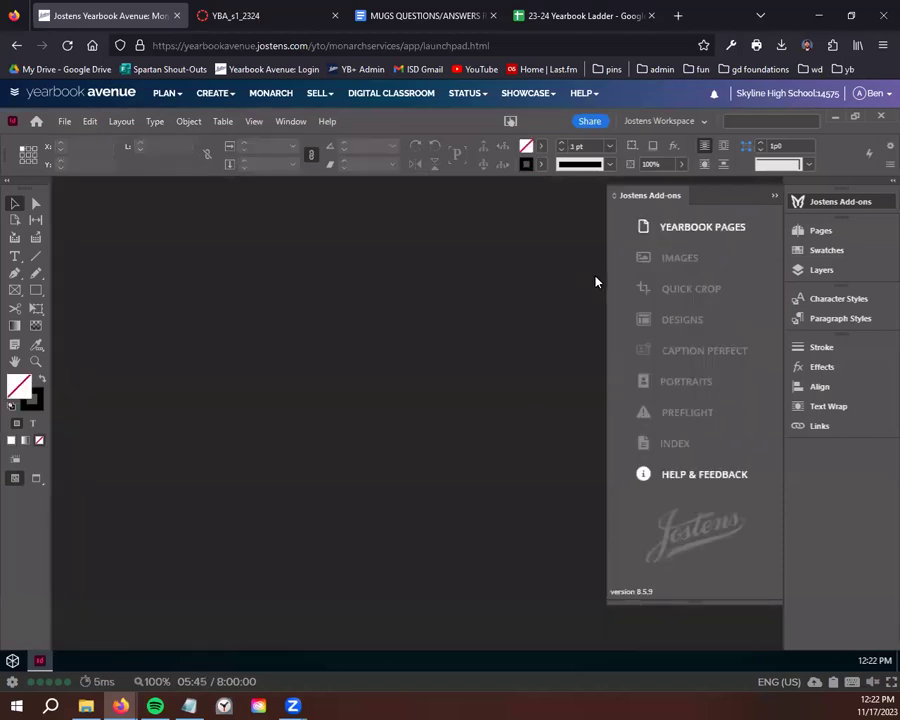